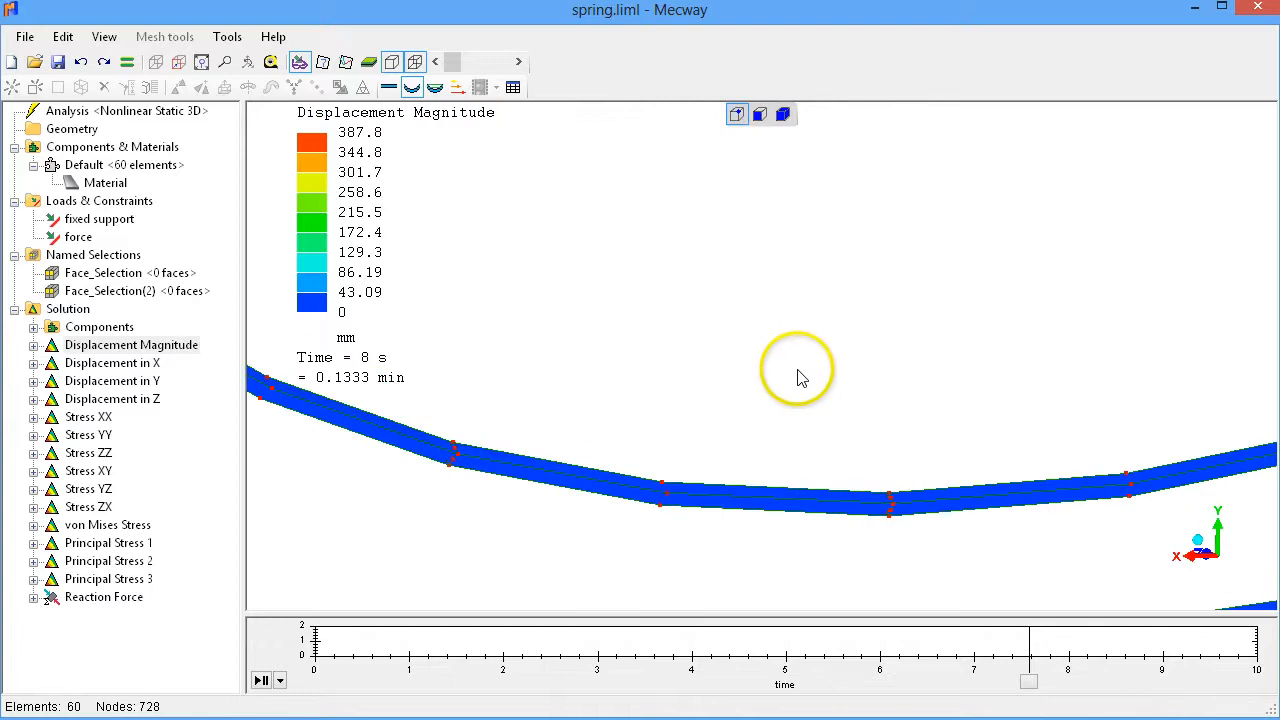
Step: In a new model, define a parametric curve with p from 0 to 6*pi, X = cos(p)*0.1, Y = 0.1*p/(6*pi) and Z = sin(p)*0.1
scroll(860, 383, "down", 3)
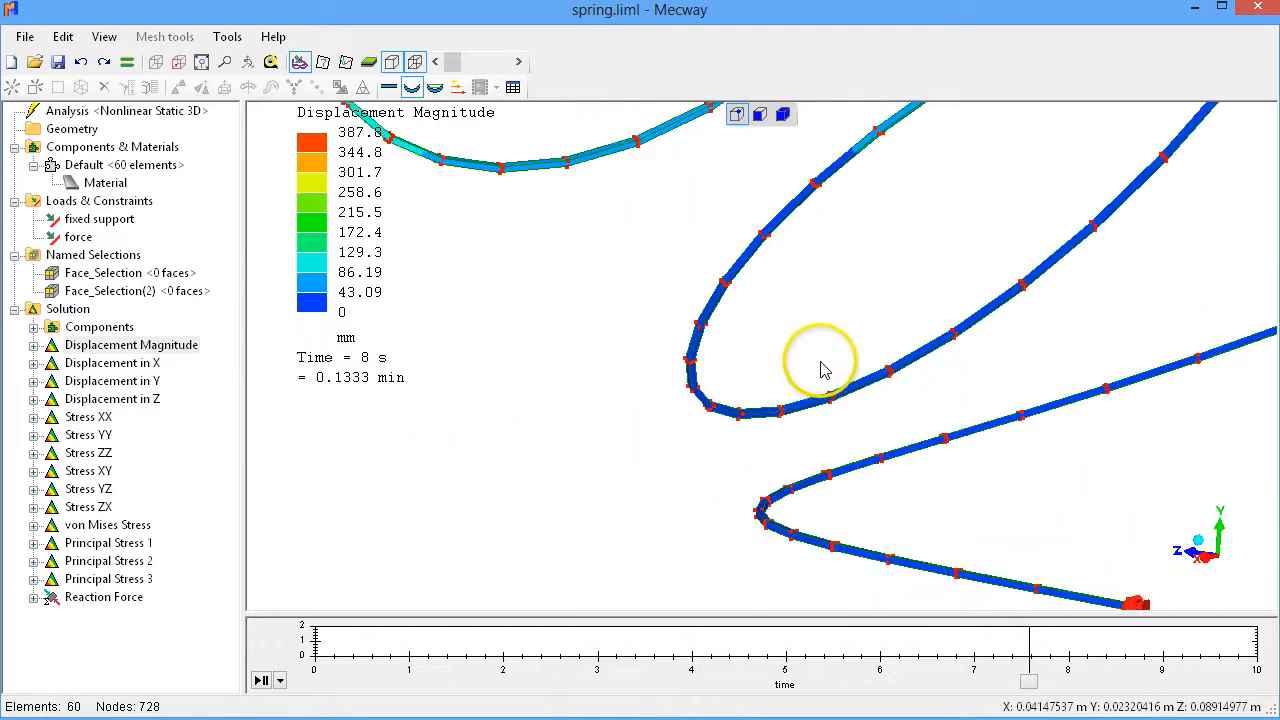
left_click(14, 64)
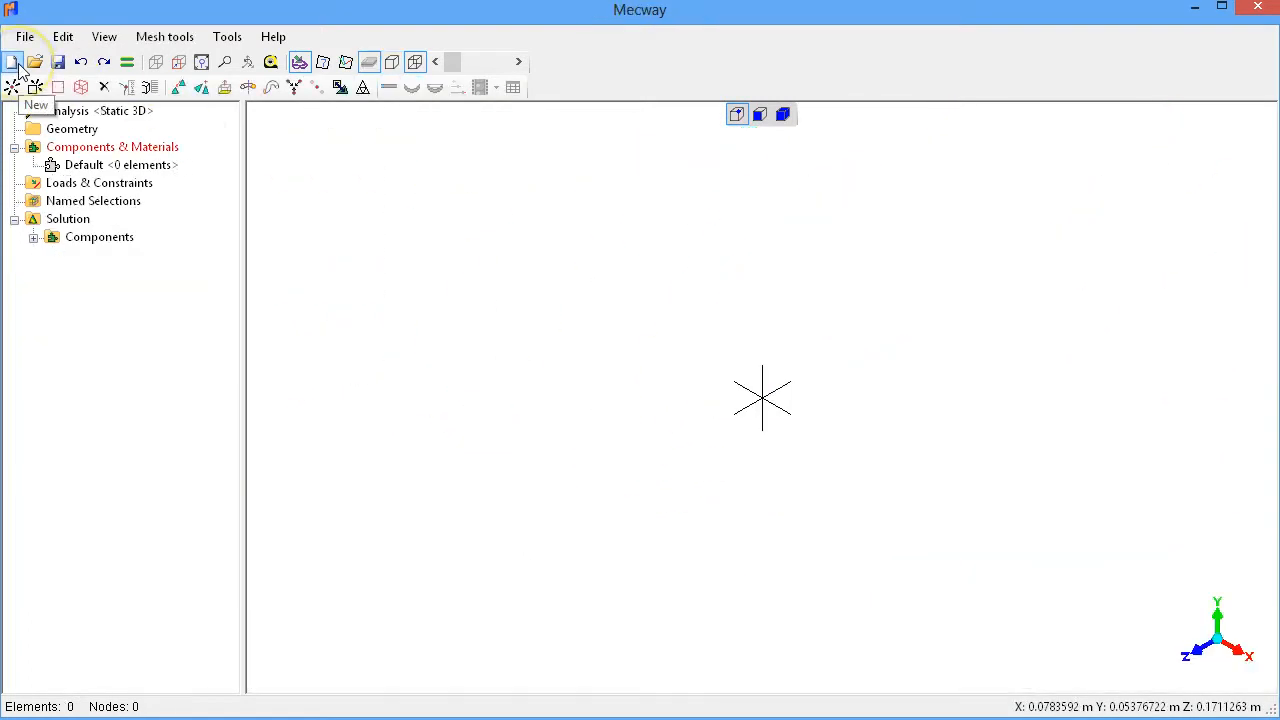
left_click(160, 36)
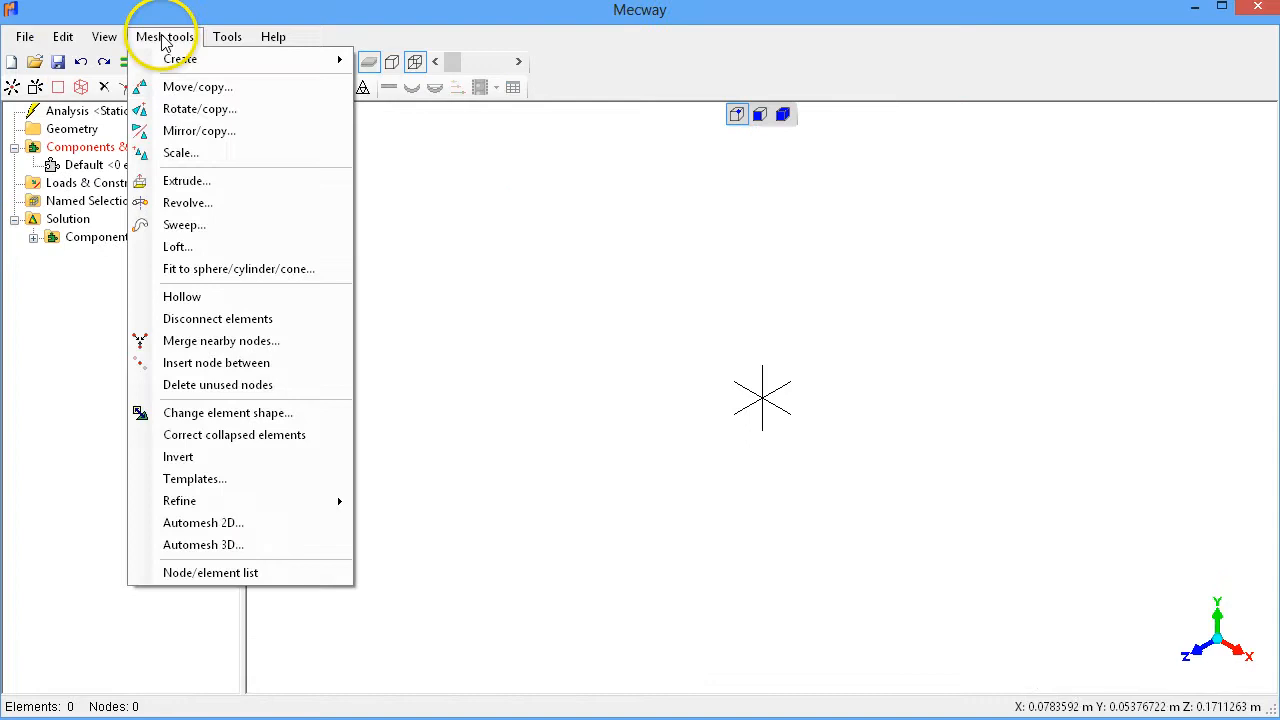
mouse_move(185, 66)
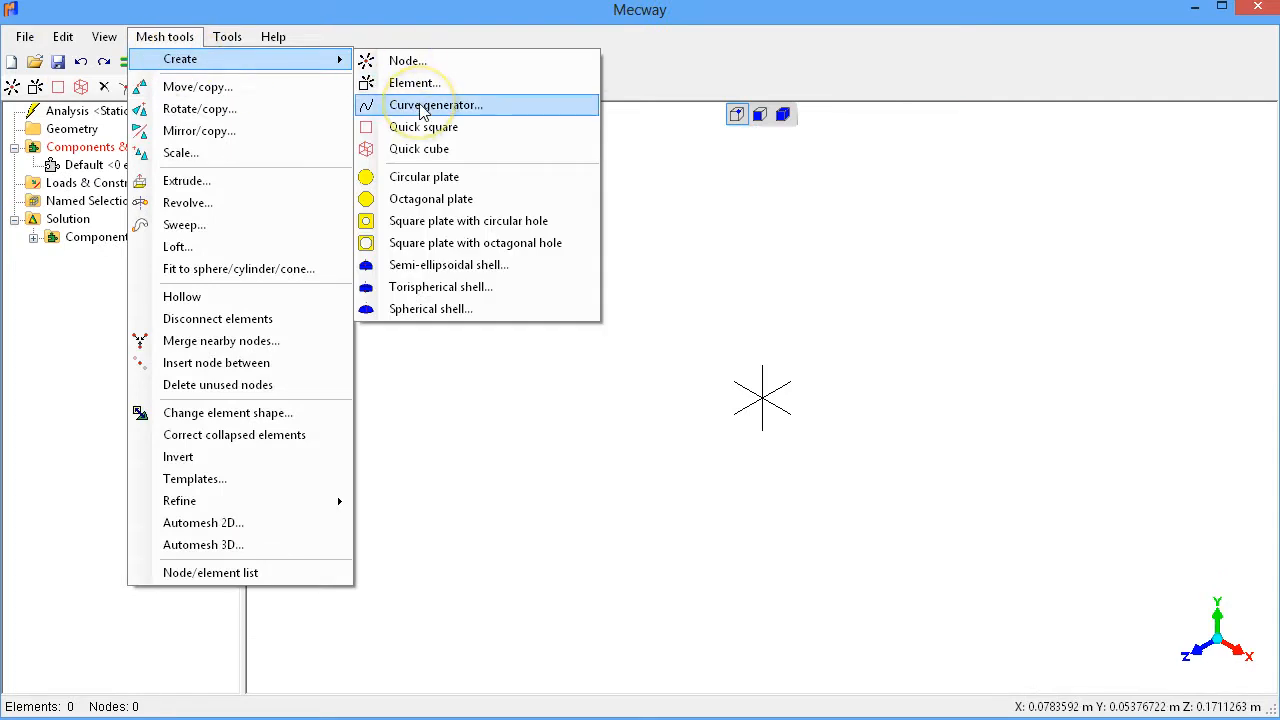
left_click(422, 106)
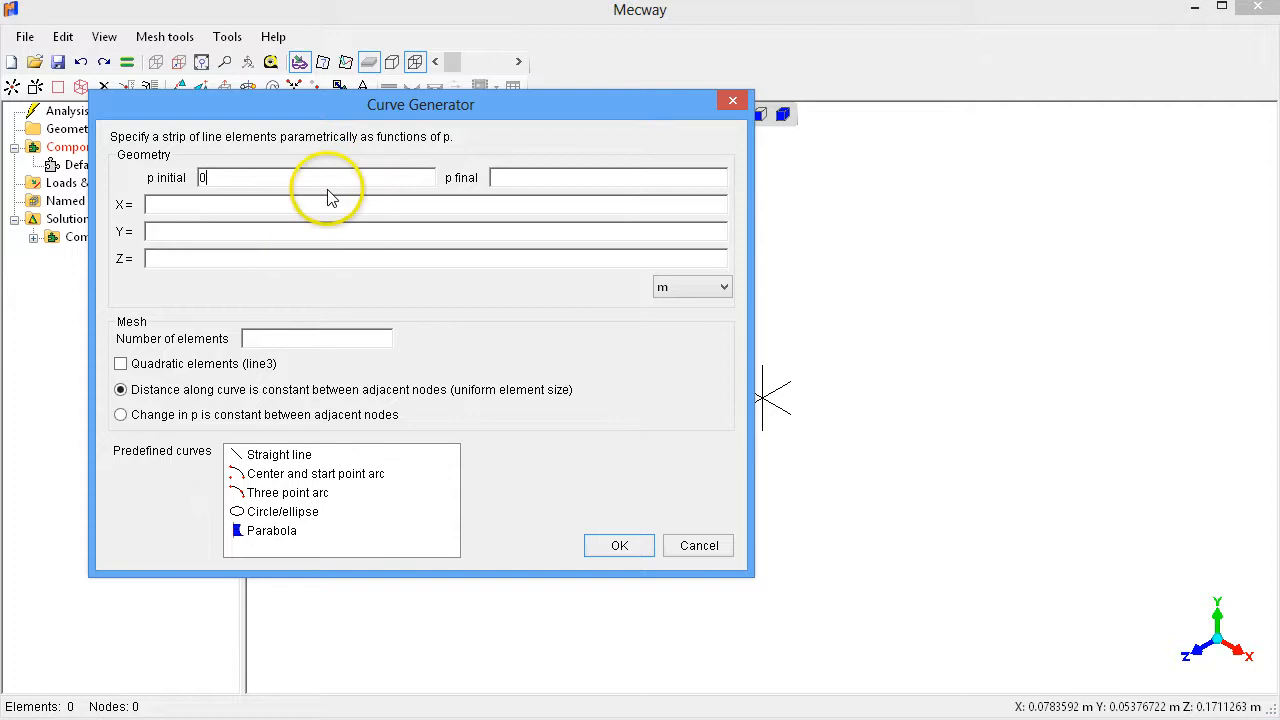
left_click(513, 180)
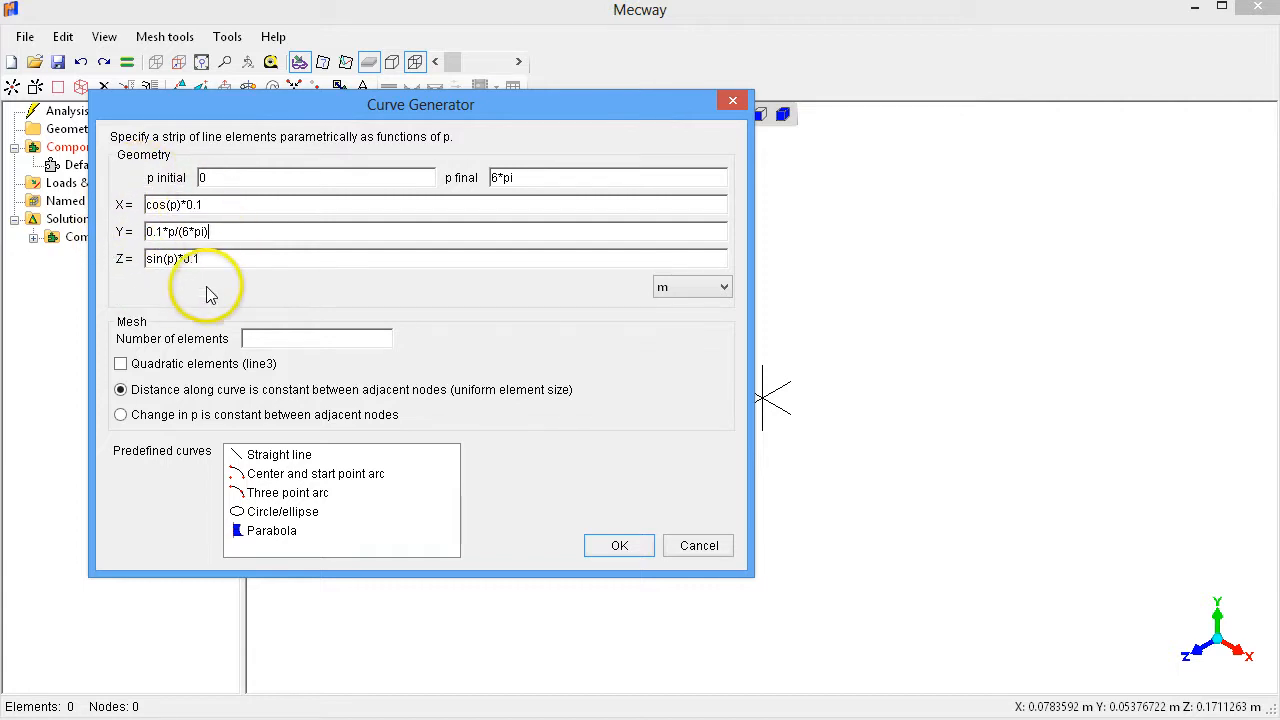
Step: Generate the helical curve with 60 quadratic line3 elements of uniform size
left_click(262, 338)
type("60")
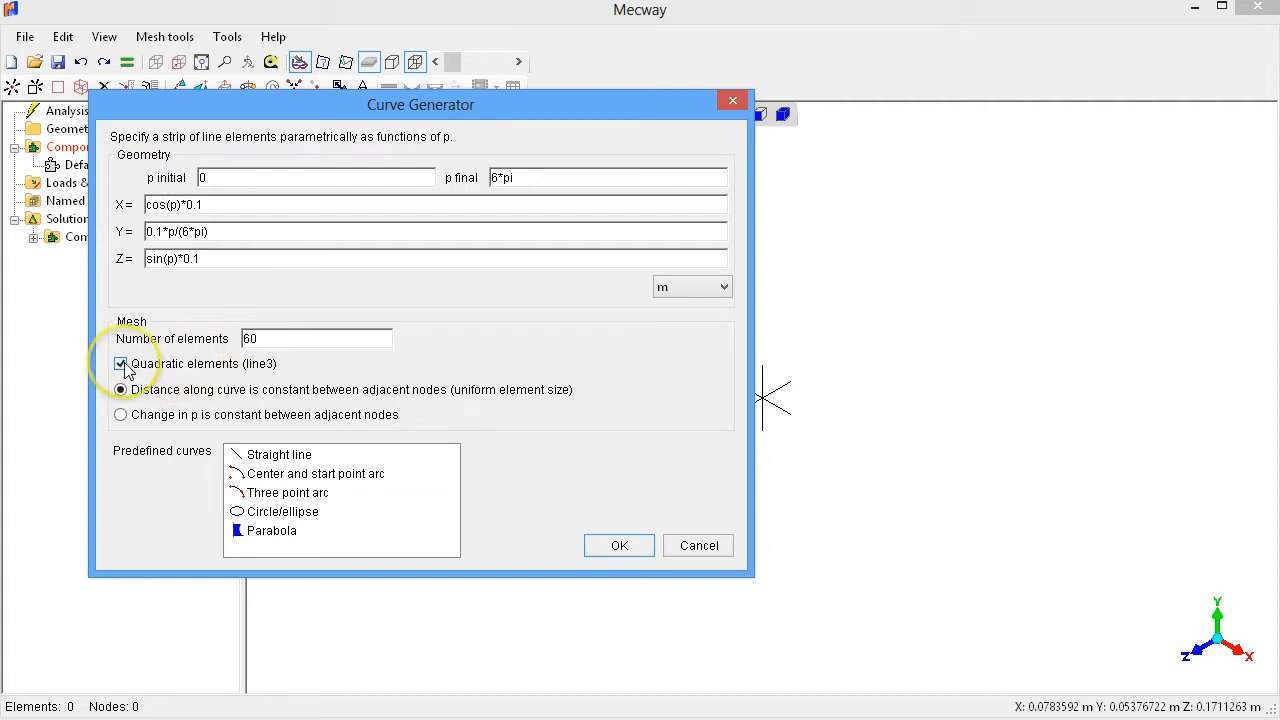
left_click(617, 546)
Step: Add a quick square element at the origin of the helix model
scroll(694, 446, "up", 5)
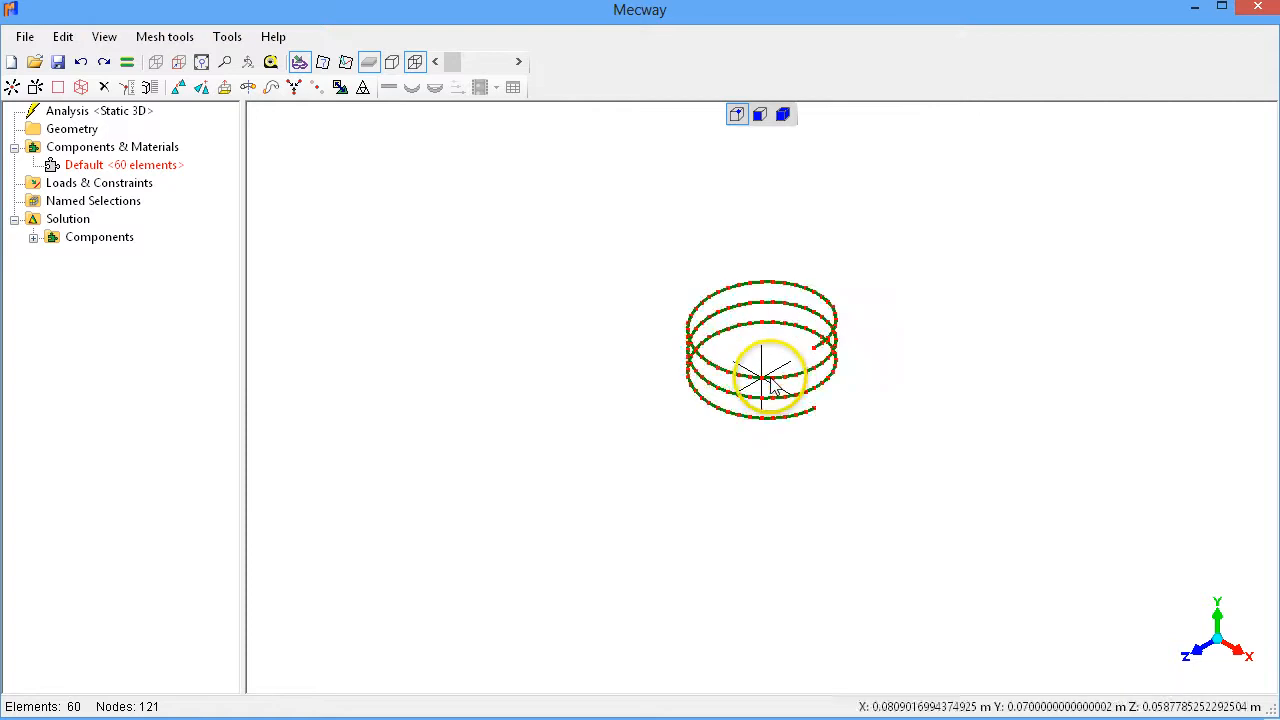
scroll(771, 370, "up", 5)
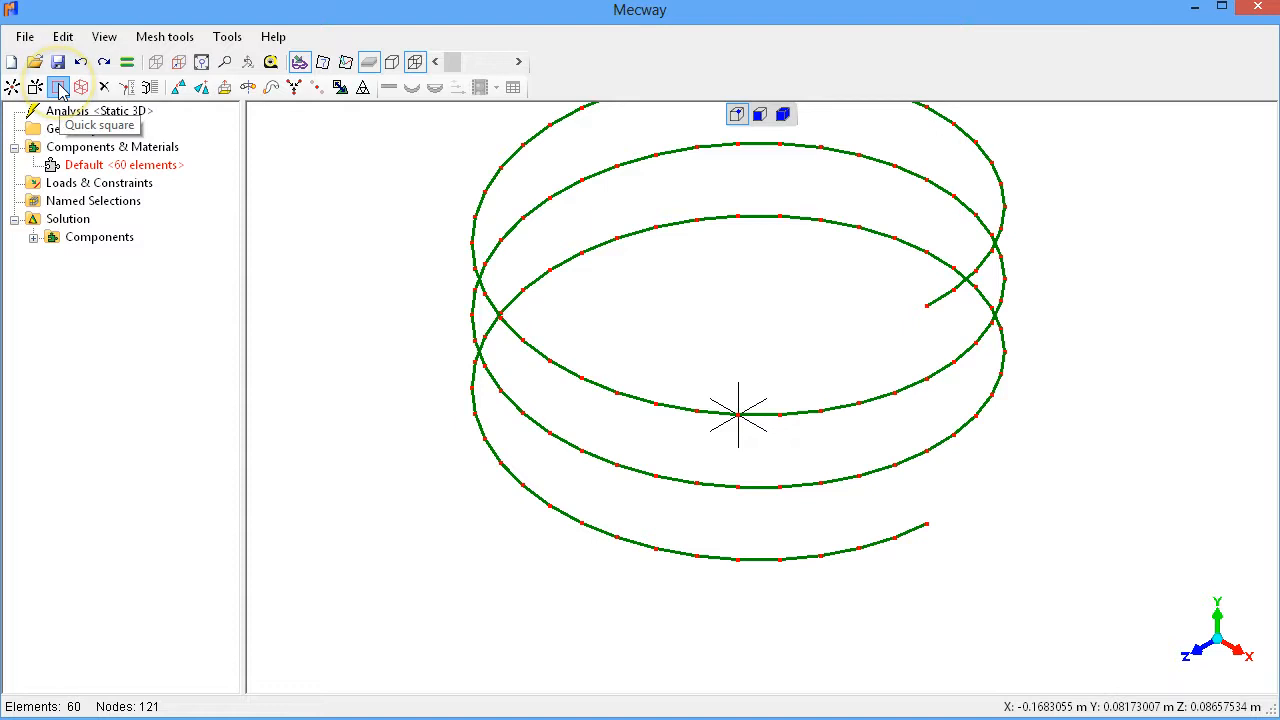
scroll(723, 294, "down", 5)
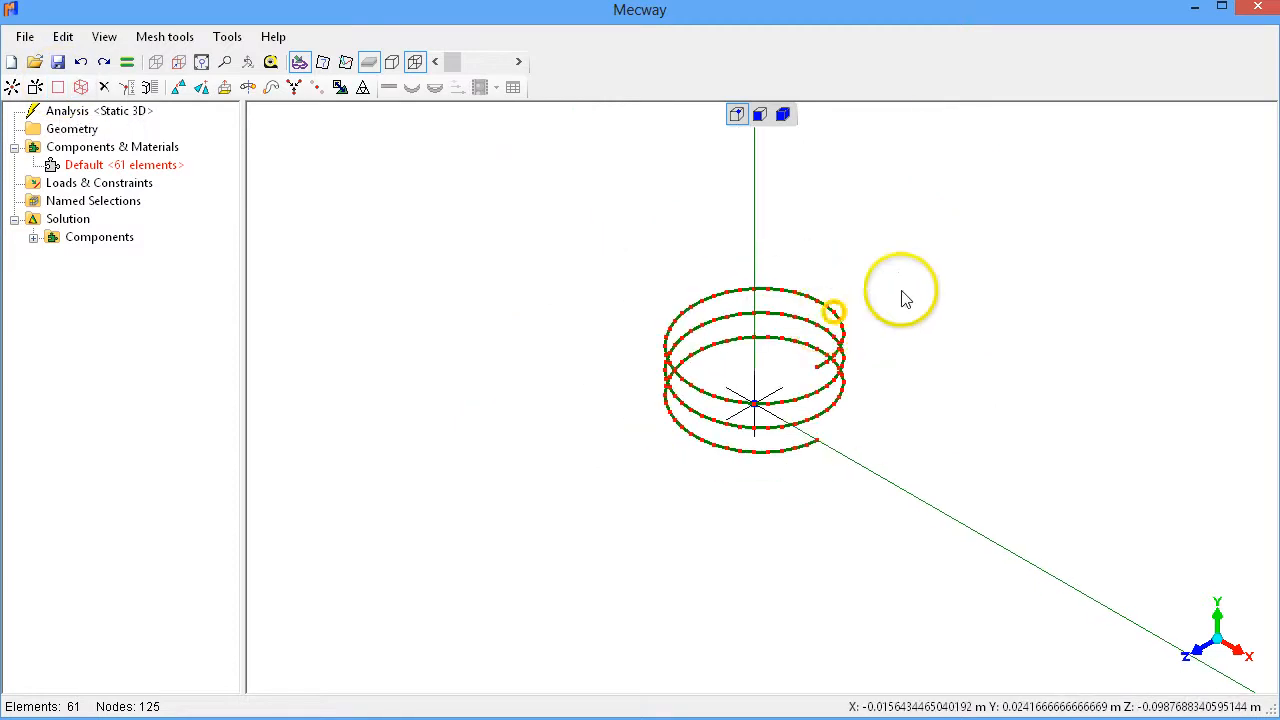
middle_click_drag(903, 297, 651, 342)
scroll(651, 342, "down", 2)
right_click_drag(651, 306, 686, 337)
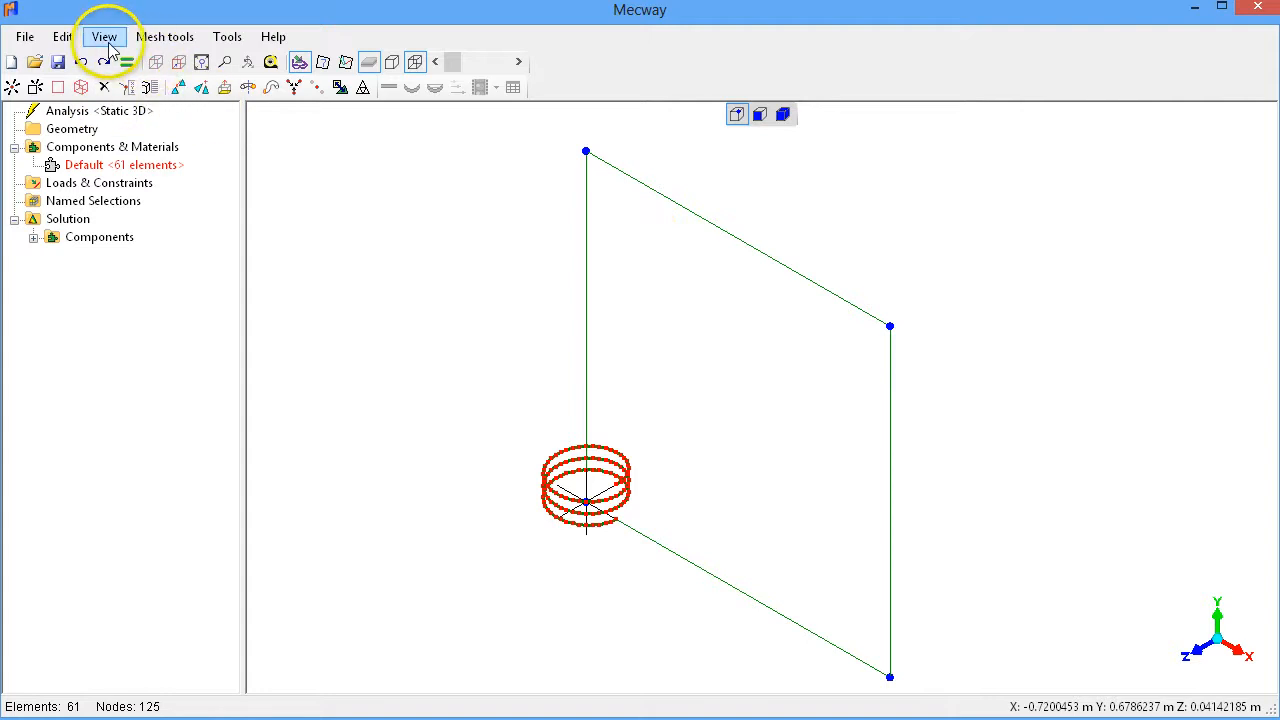
Step: Scale the square element by a factor of 1e-3 in X and Y
left_click(140, 40)
left_click(194, 151)
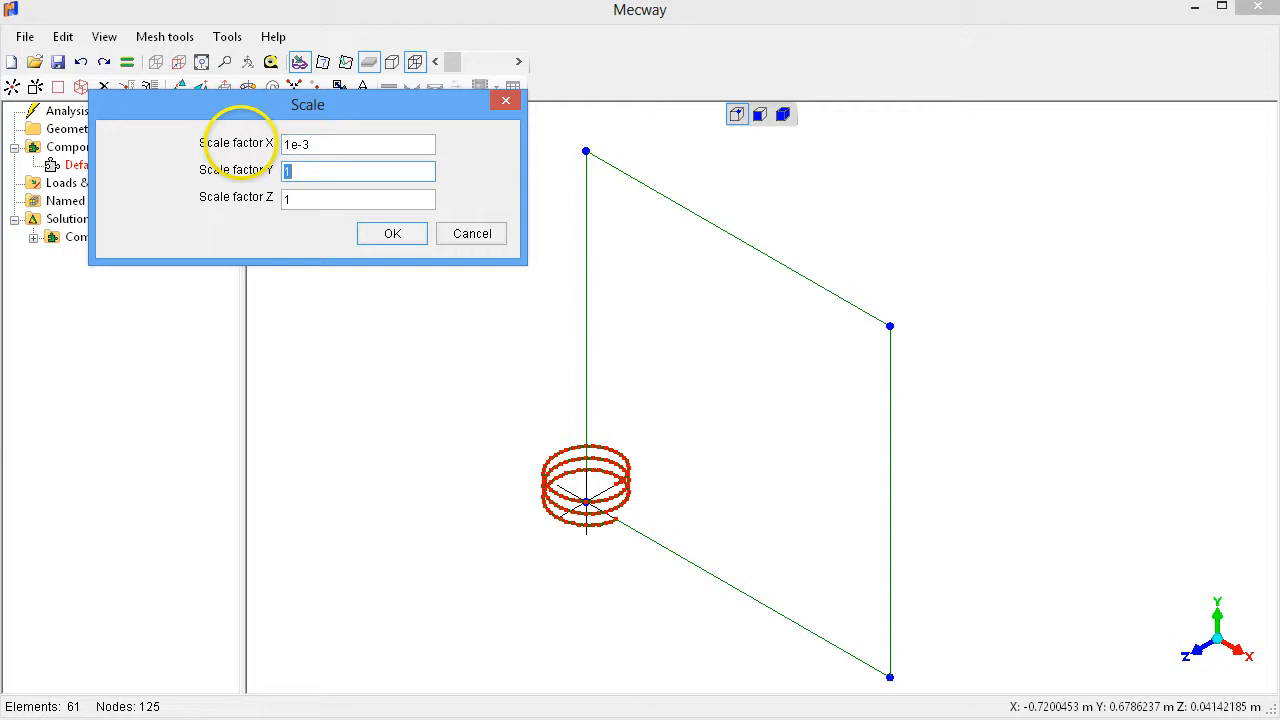
key("Return")
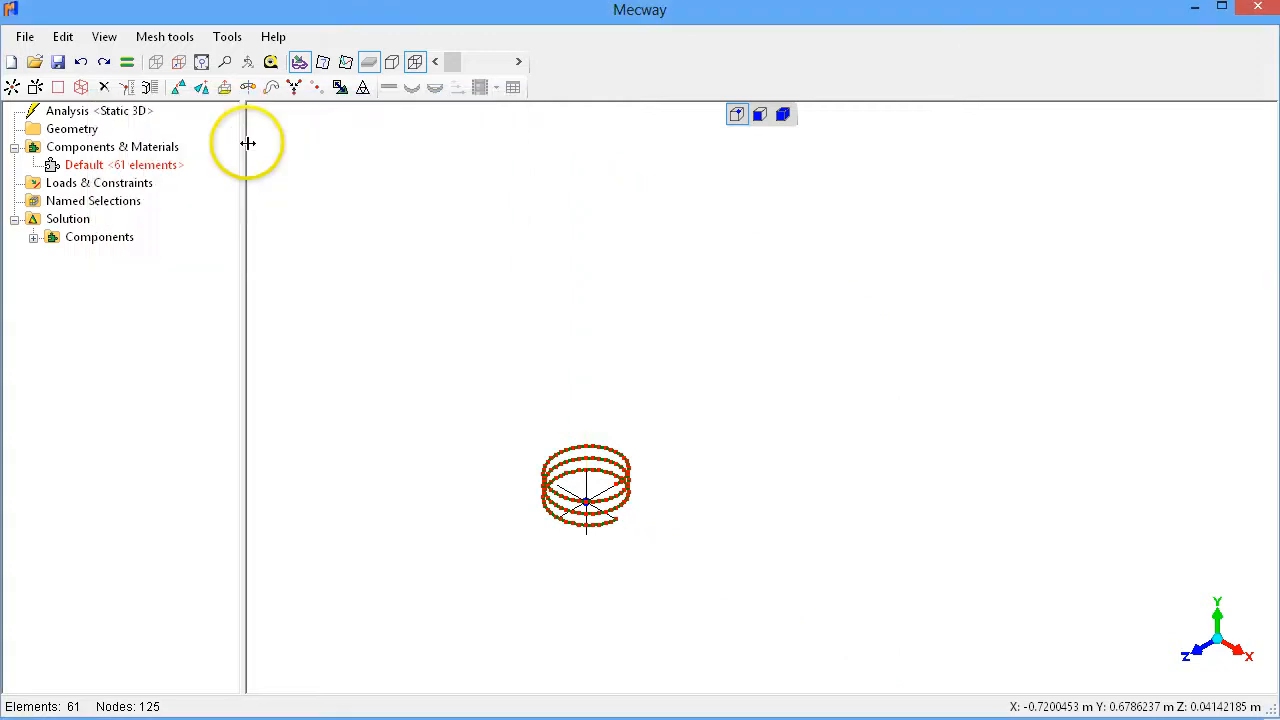
Step: Move the tiny square 0.1 m in X, without copying, to the lower end of the helix
left_click_drag(671, 277, 685, 388)
scroll(531, 594, "up", 3)
scroll(880, 149, "up", 3)
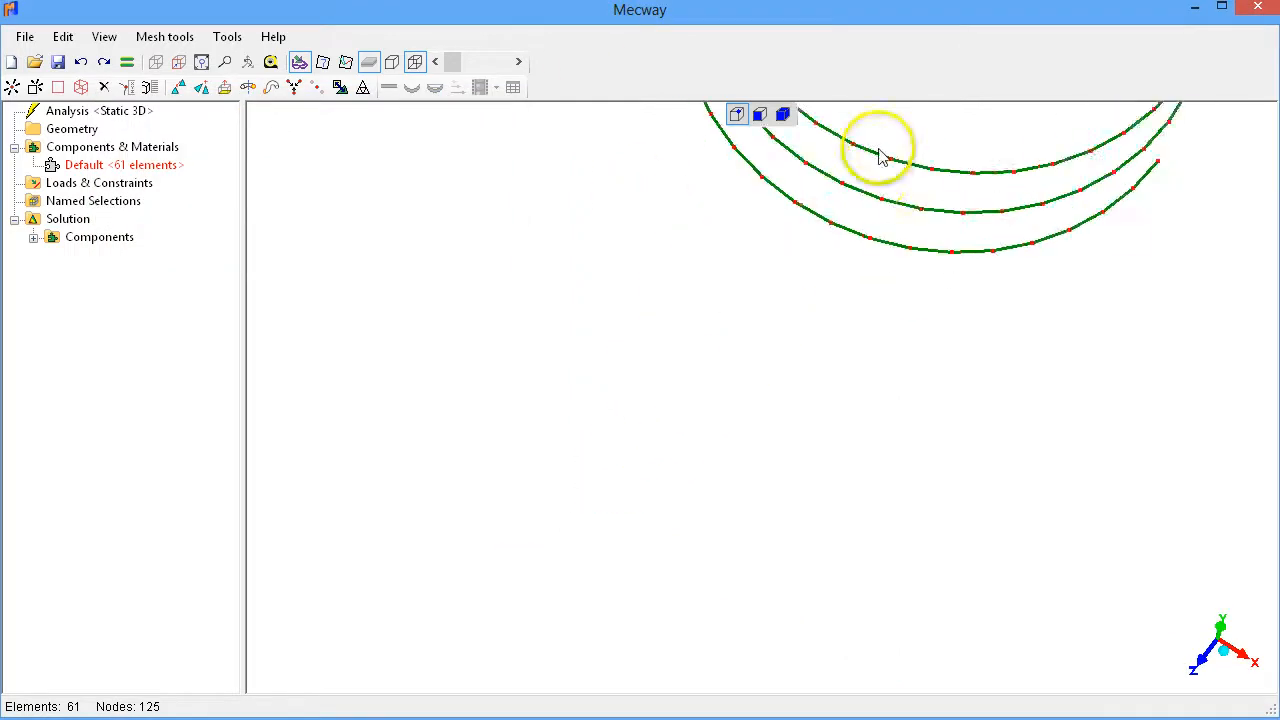
scroll(503, 697, "down", 3)
left_click_drag(517, 667, 540, 449)
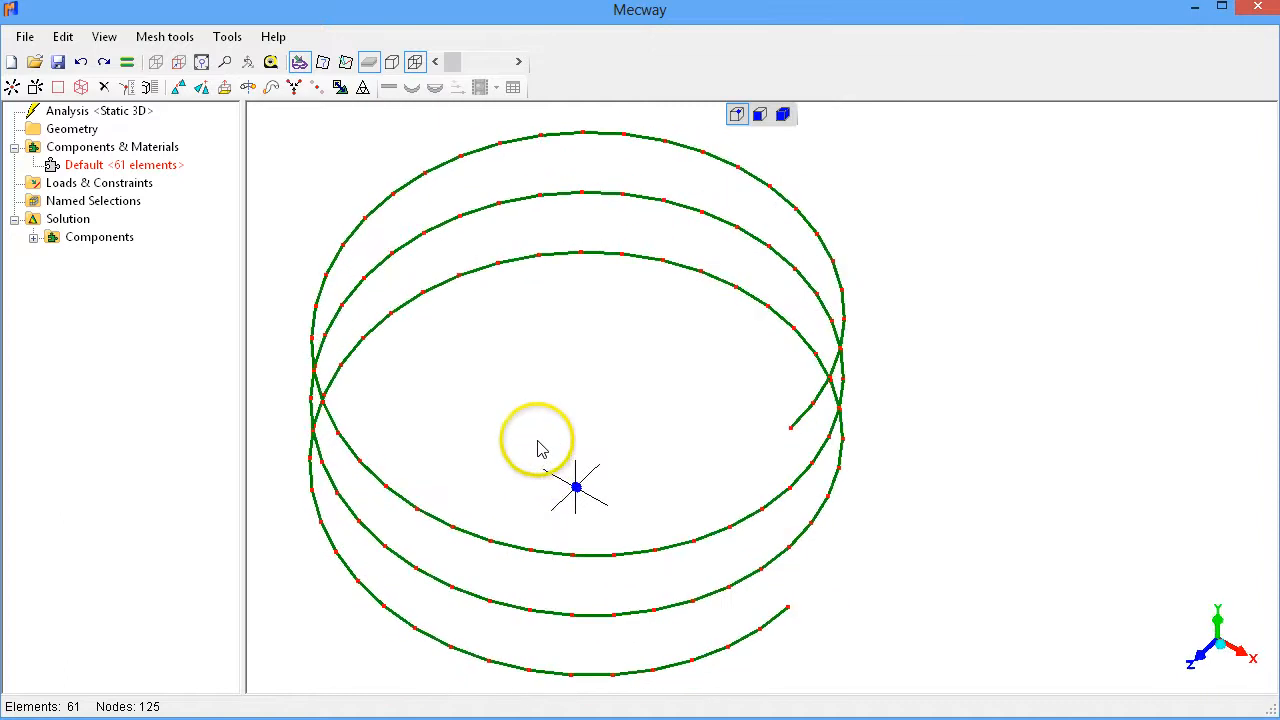
scroll(586, 514, "up", 2)
scroll(573, 258, "up", 2)
scroll(573, 258, "up", 2)
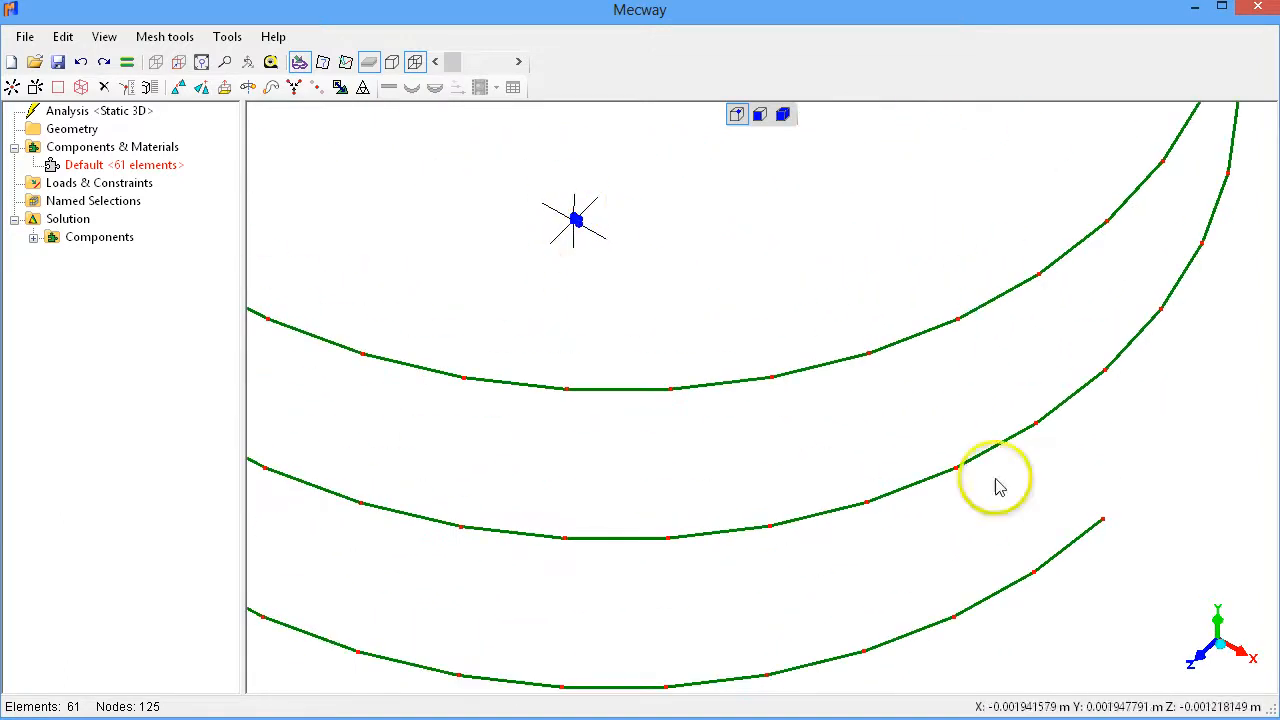
left_click(201, 87)
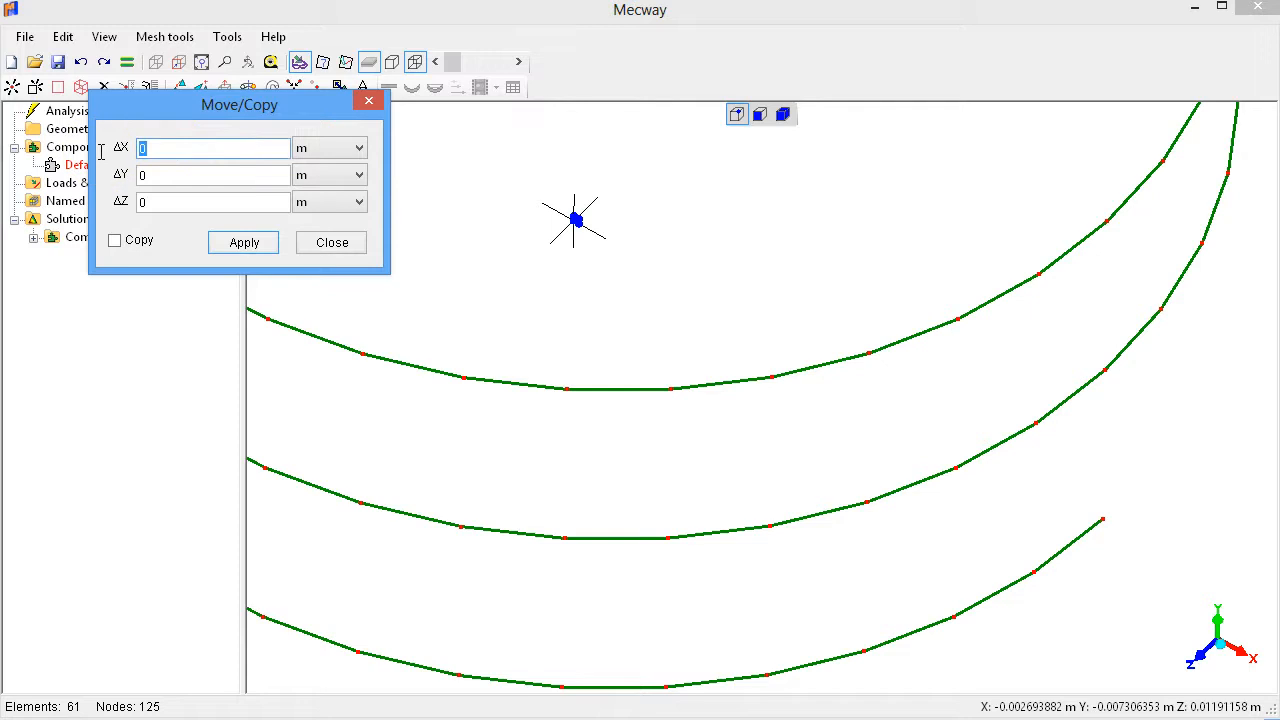
type("0.1")
left_click(216, 242)
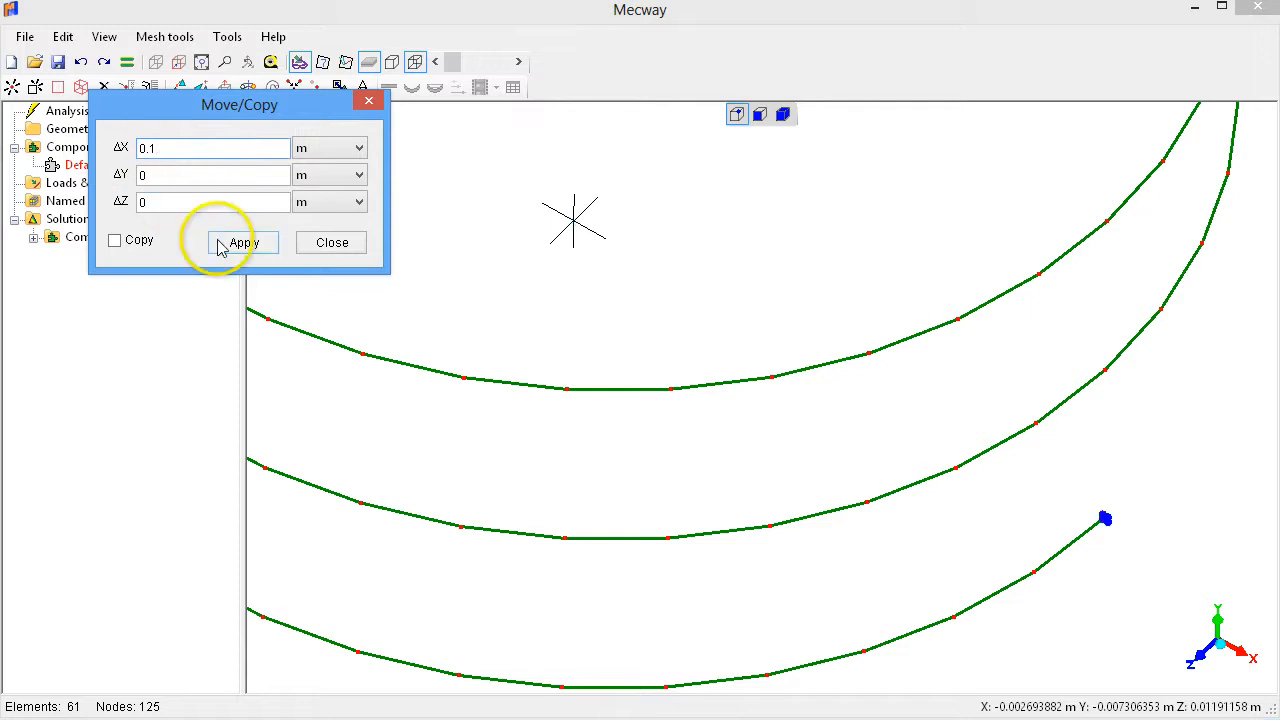
left_click(310, 243)
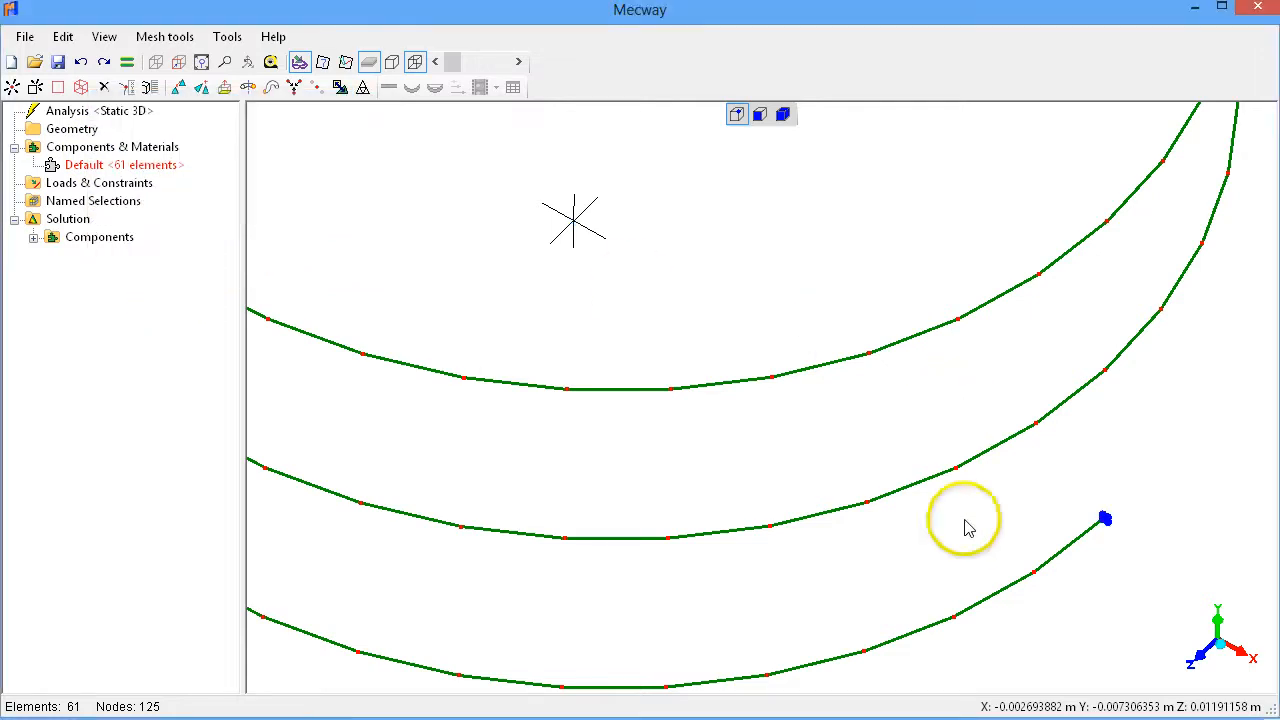
Step: Deselect the square and generate a second helix with X = cos(p)*0.101 and Z = sin(p)*0.101, keeping the other curve settings
scroll(1094, 517, "up", 3)
scroll(1040, 487, "up", 2)
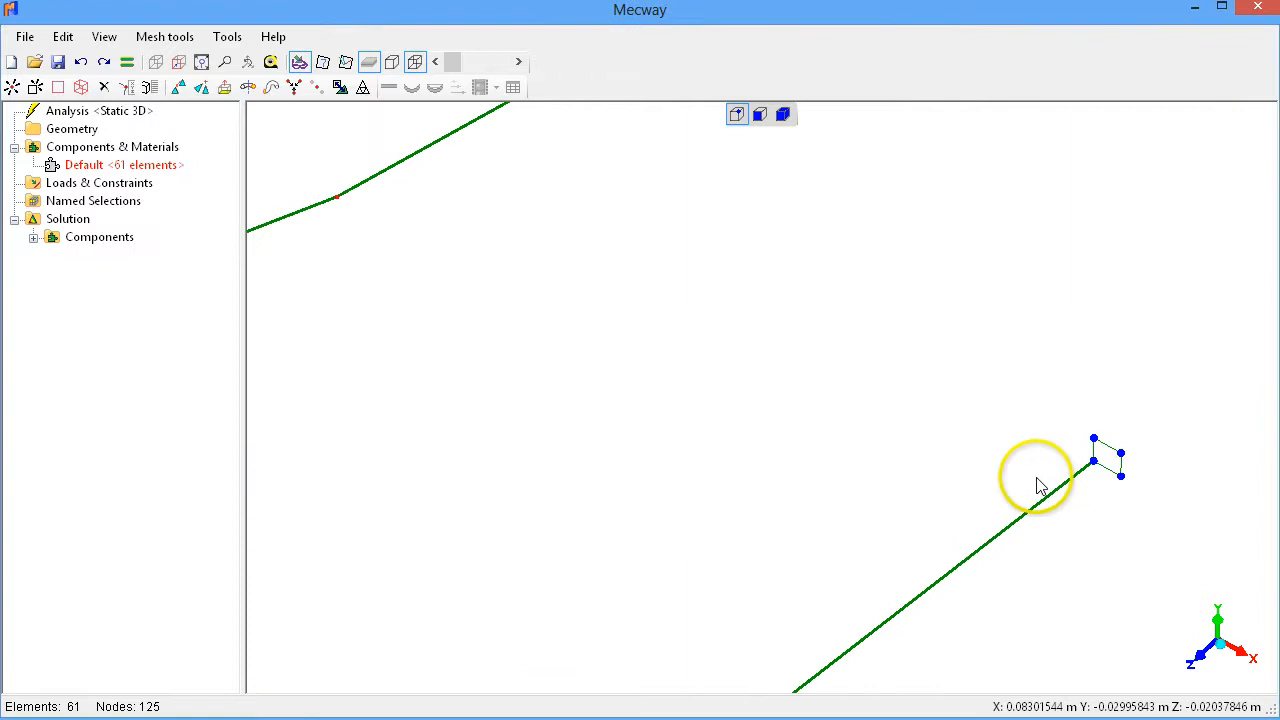
left_click(999, 474)
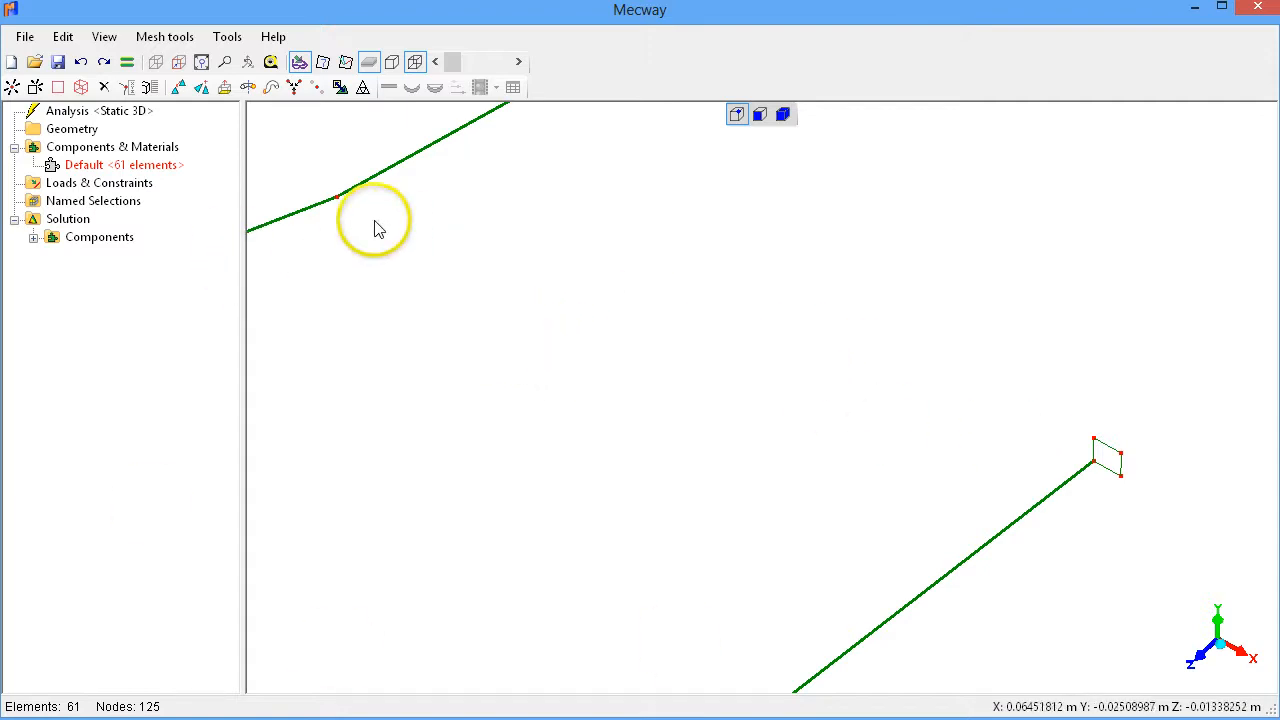
left_click(165, 36)
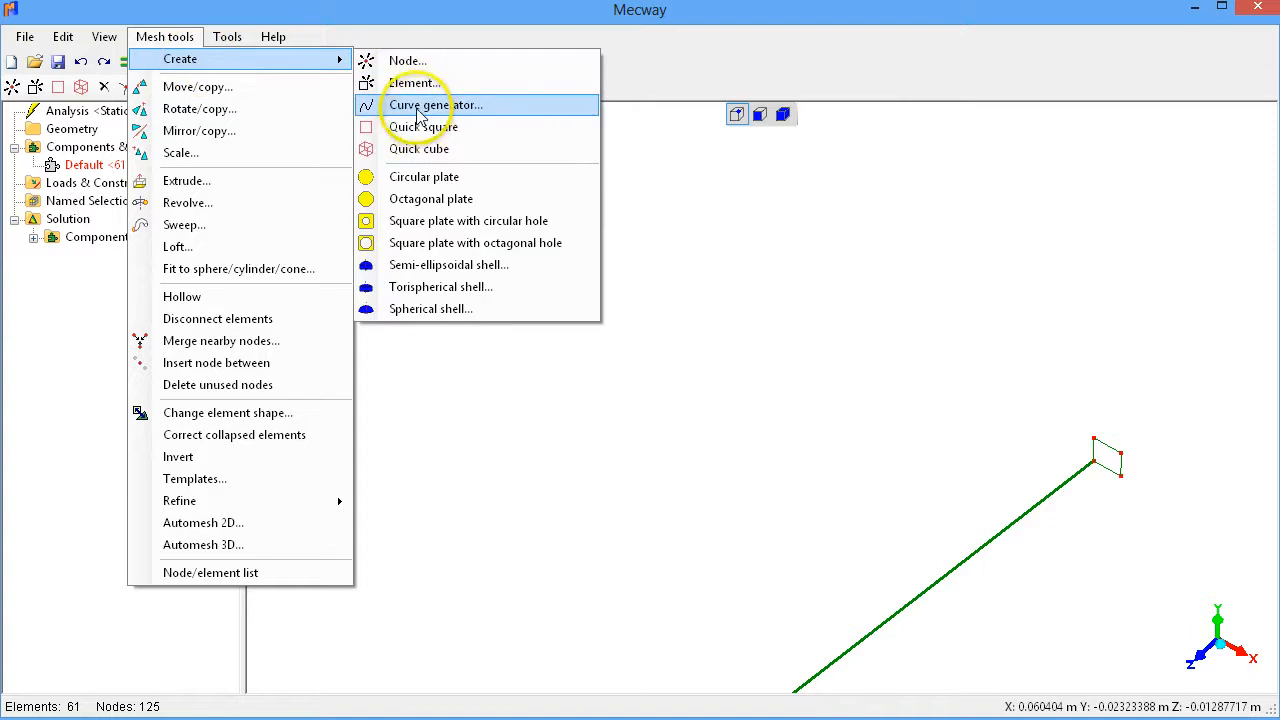
left_click(417, 108)
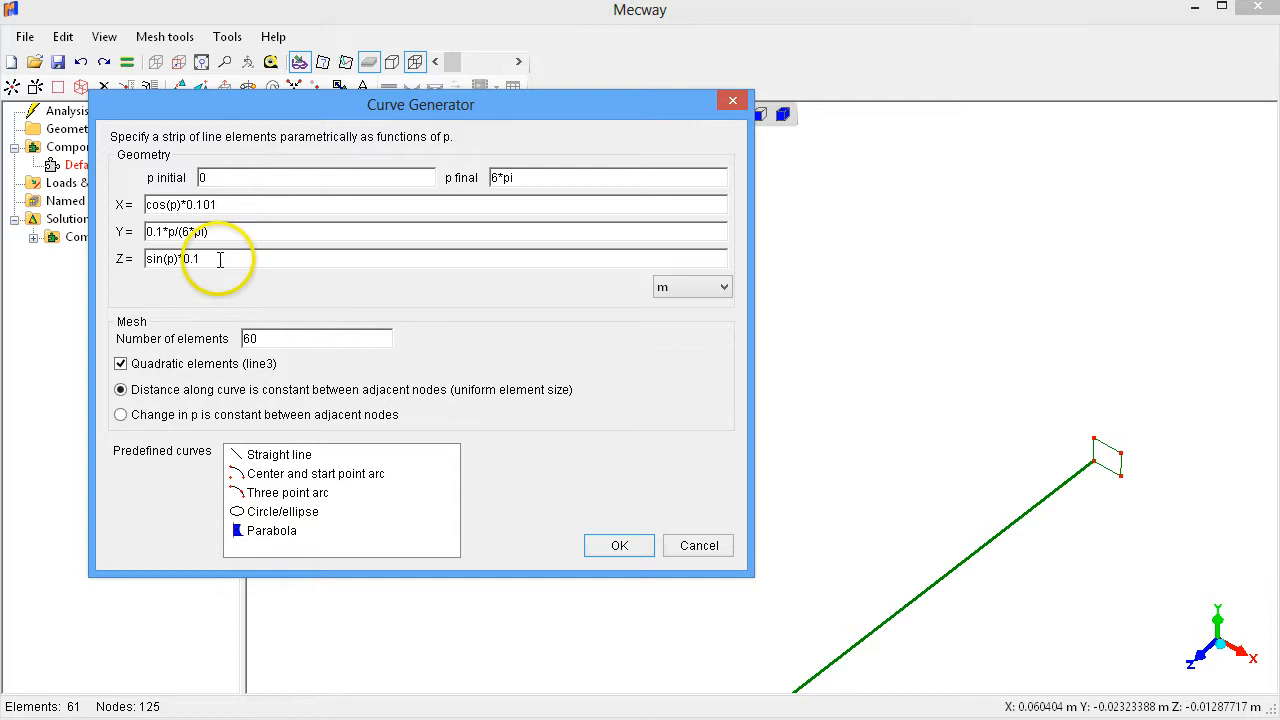
left_click(600, 545)
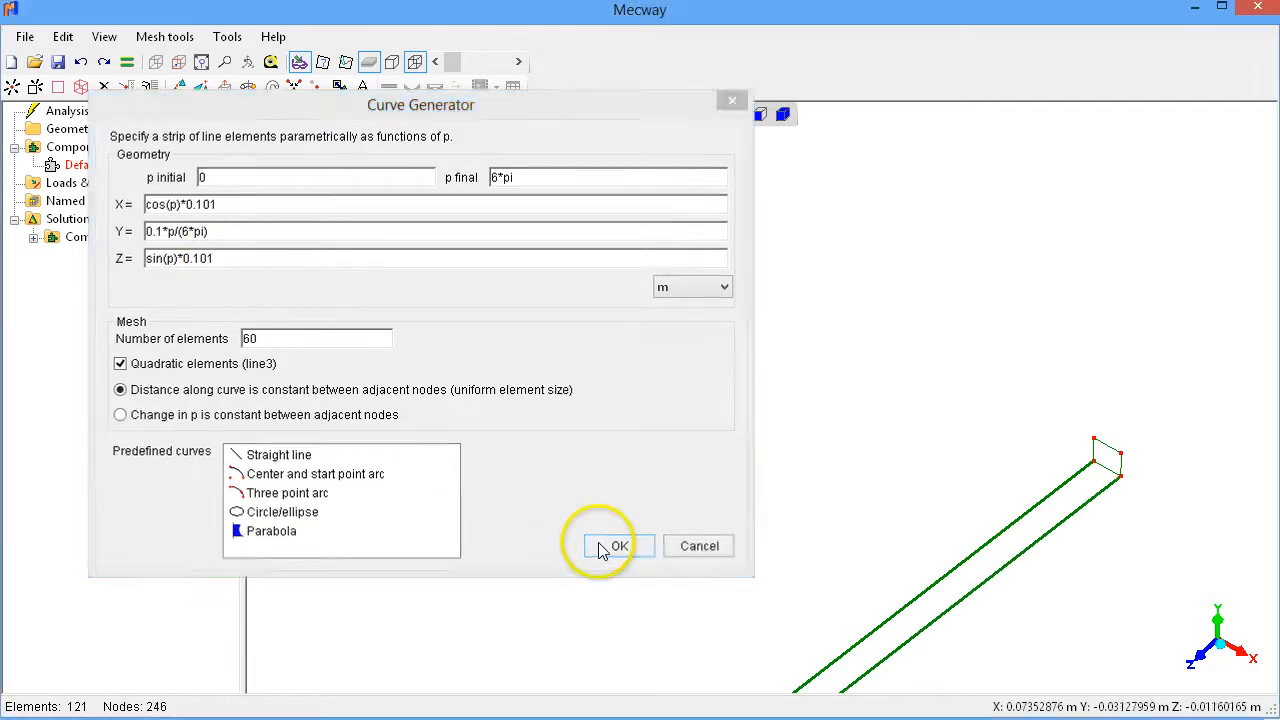
Step: Inspect in open cracks mode whether the helix ends are connected to the square, and exit the mode
scroll(752, 476, "down", 5)
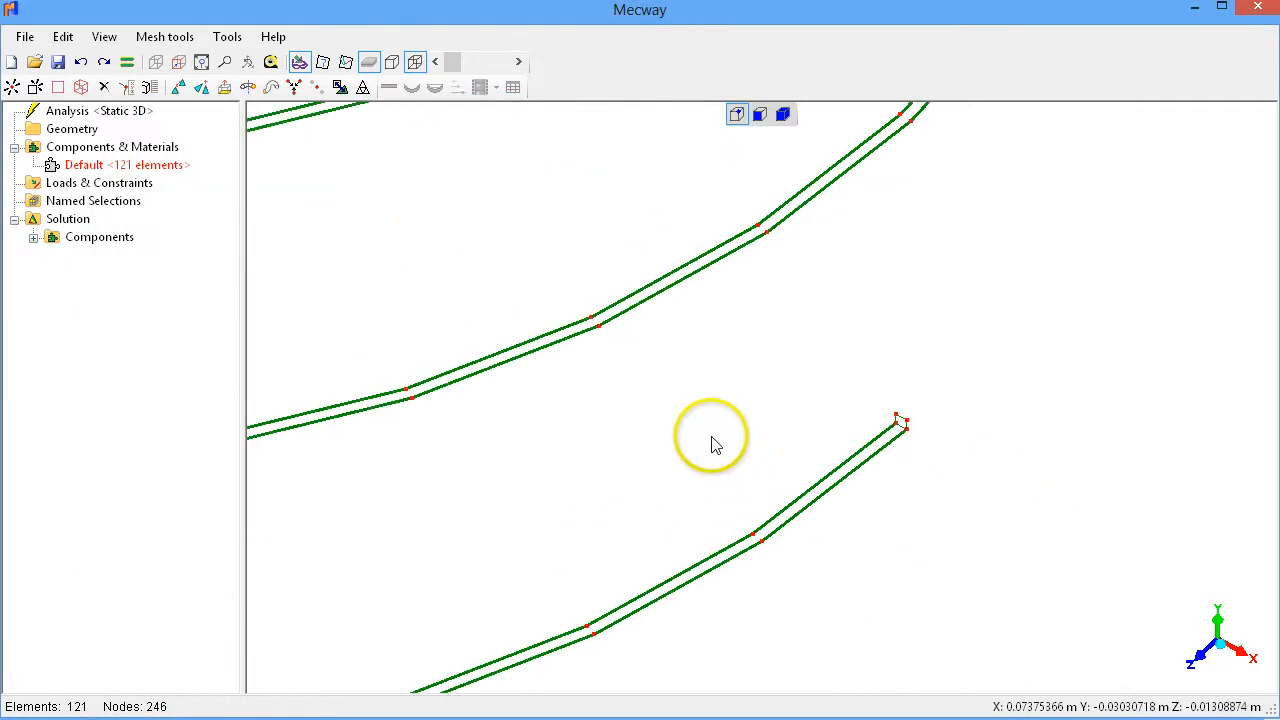
left_click(104, 38)
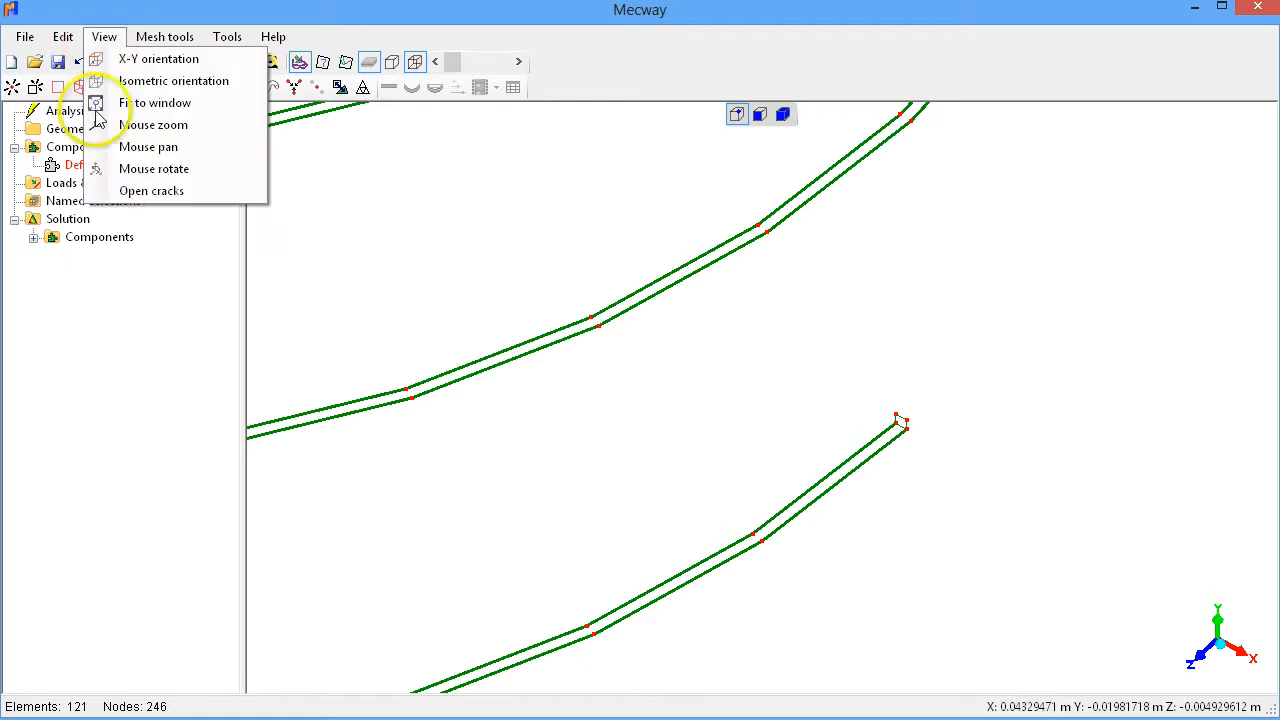
left_click(130, 190)
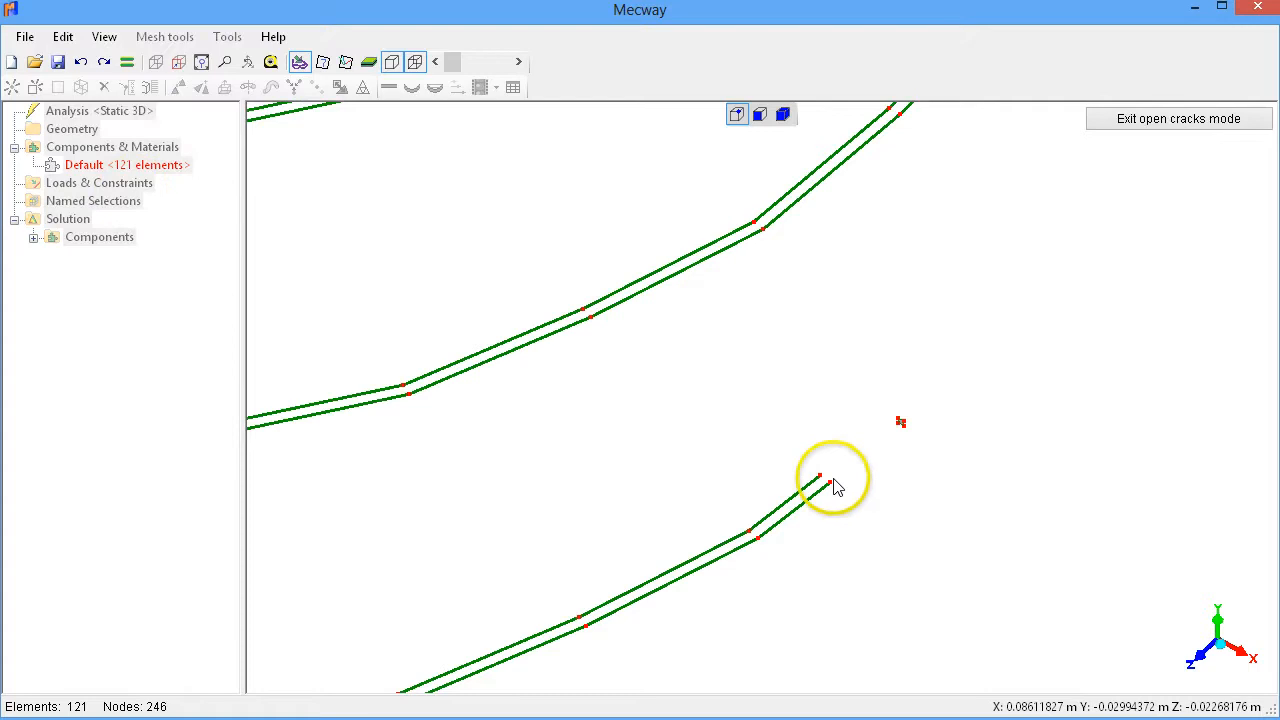
left_click(1128, 120)
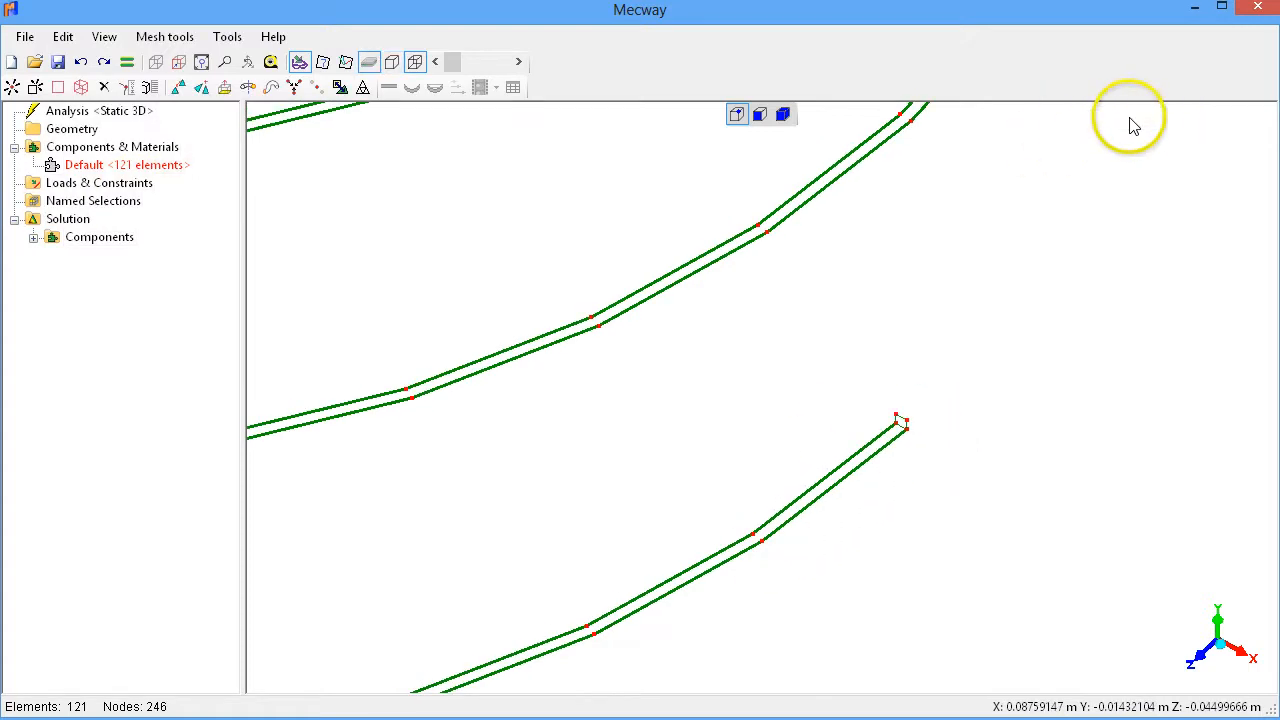
Step: Merge nearby nodes using a distance tolerance of 0.1 mm
left_click(295, 89)
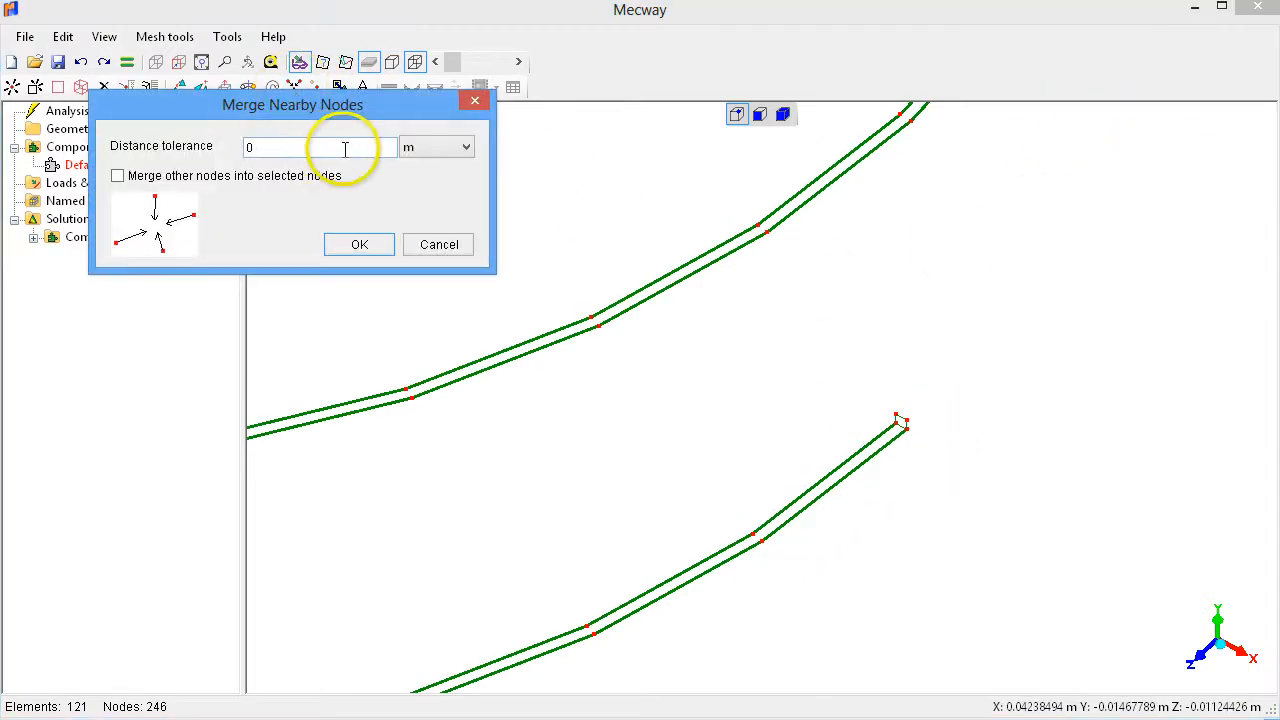
left_click(432, 147)
left_click(425, 184)
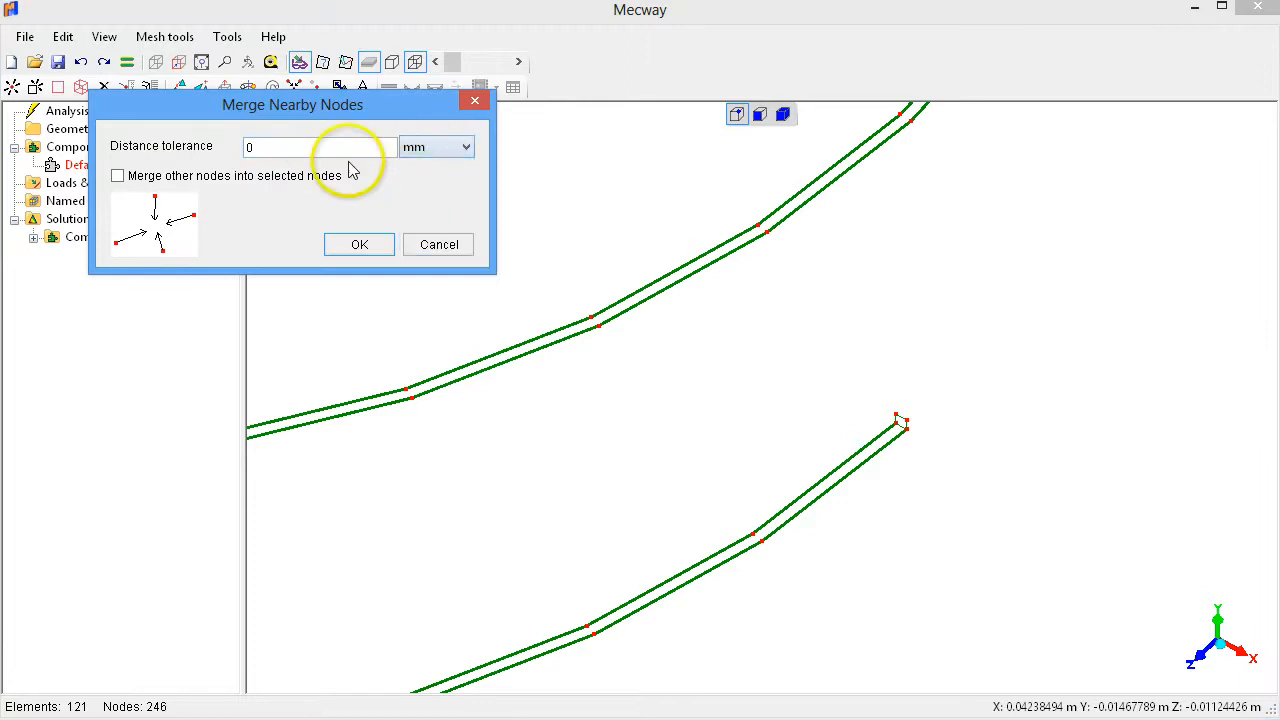
left_click_drag(338, 151, 228, 154)
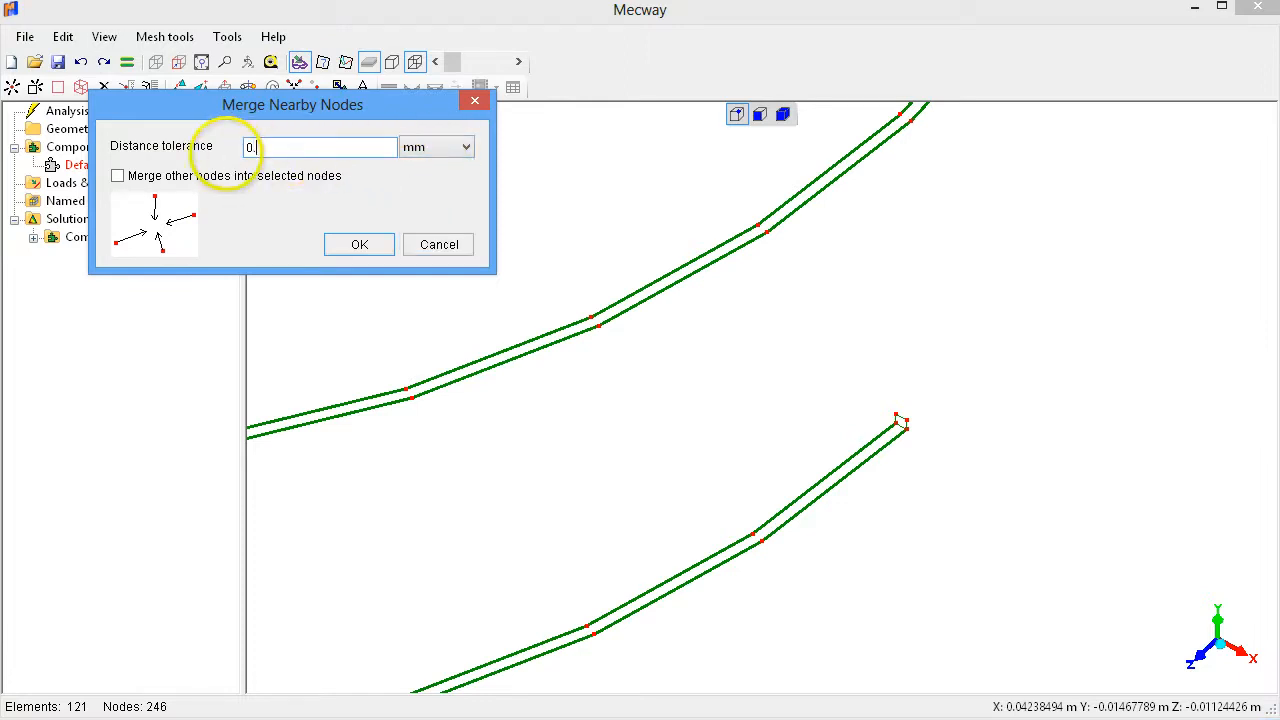
type("0.1")
left_click(360, 245)
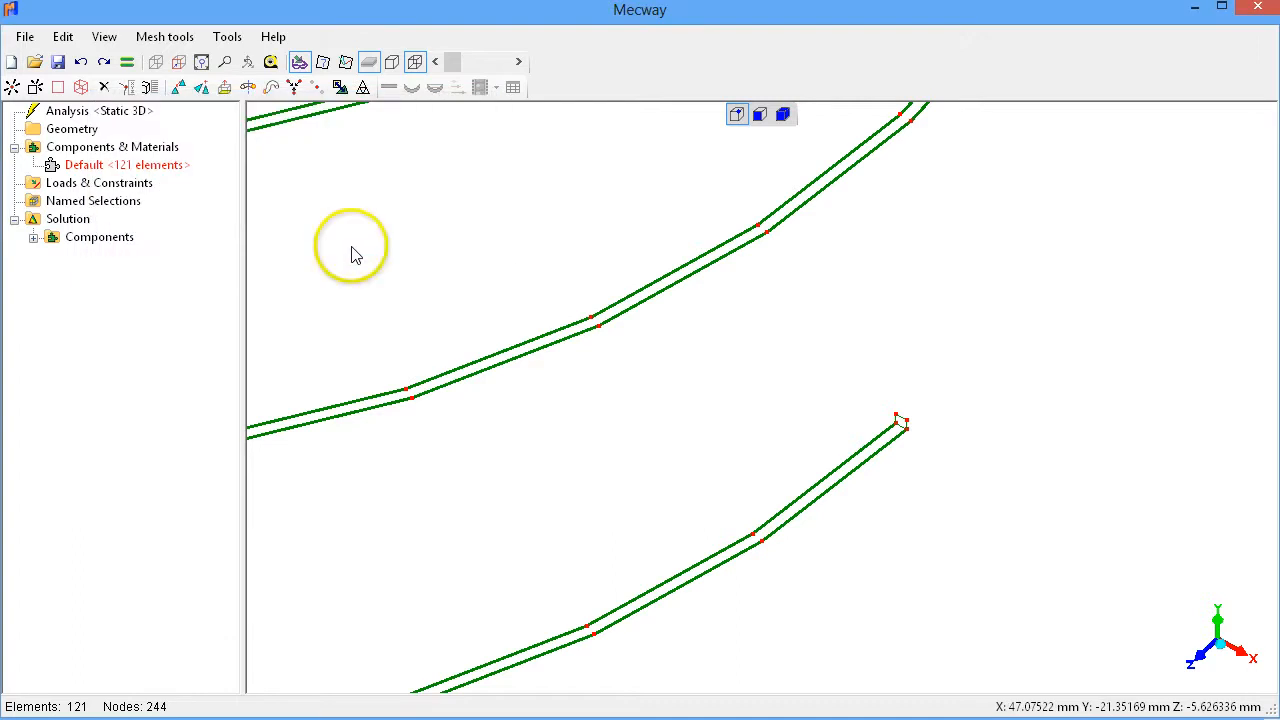
Step: Recheck the connection between the square and both helices in open cracks mode, and exit the mode
left_click(104, 36)
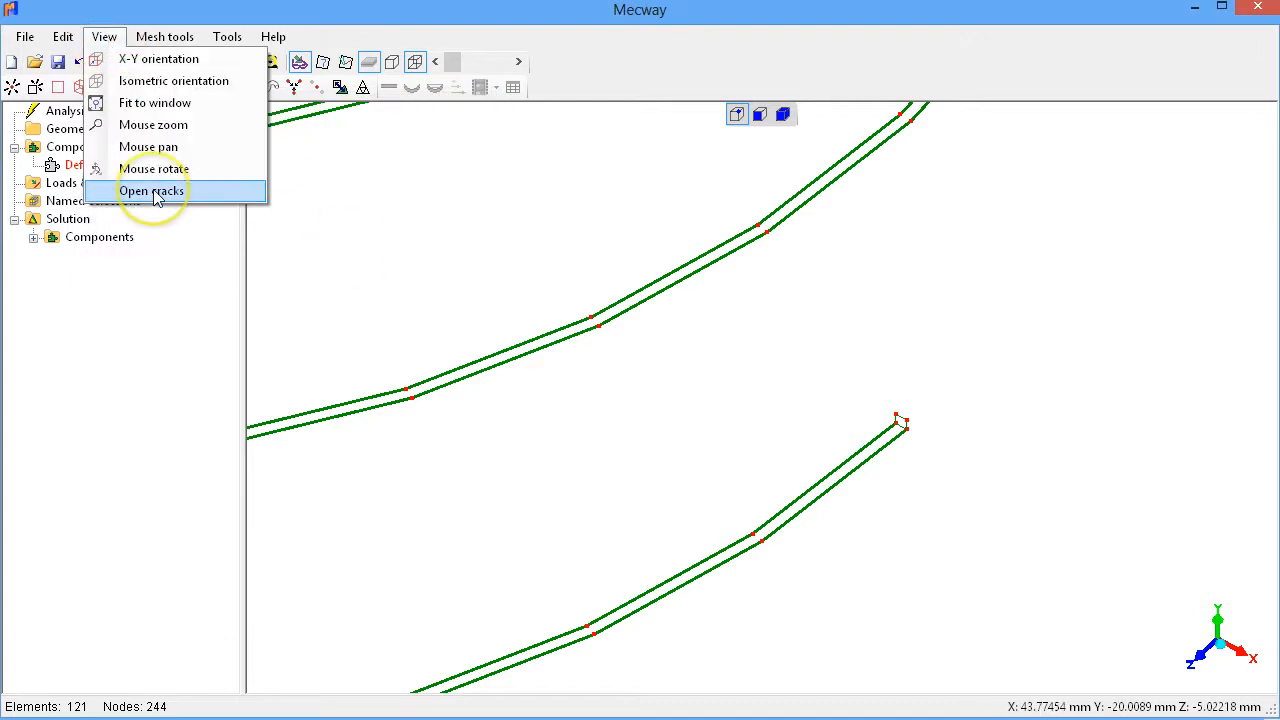
left_click(151, 191)
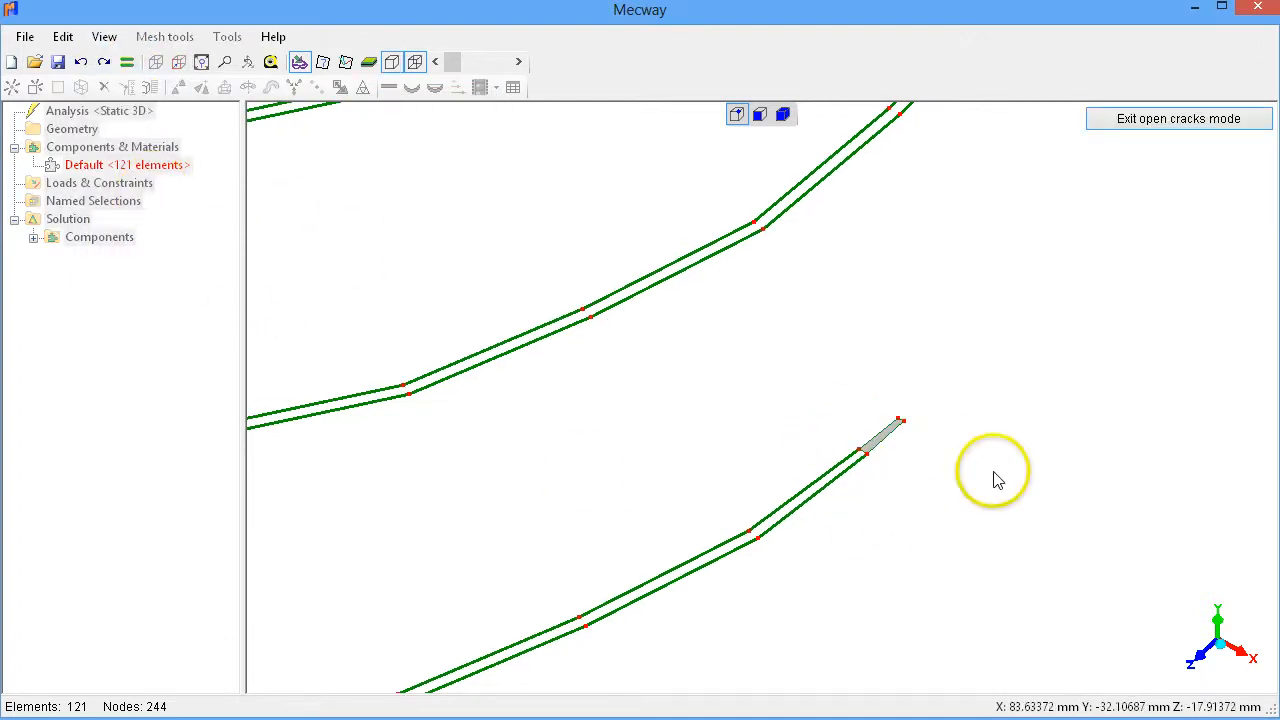
left_click(1130, 118)
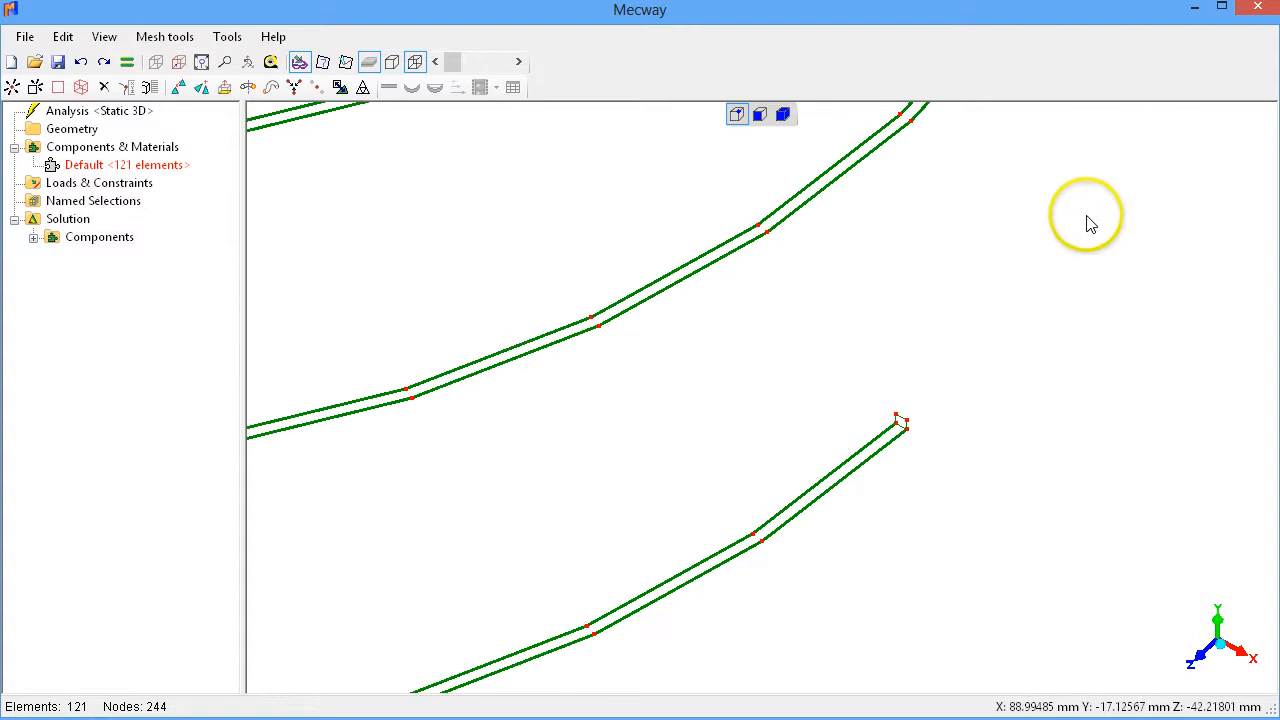
Step: Change the shape of the square profile element from quad4 to quad8
scroll(898, 440, "up", 1)
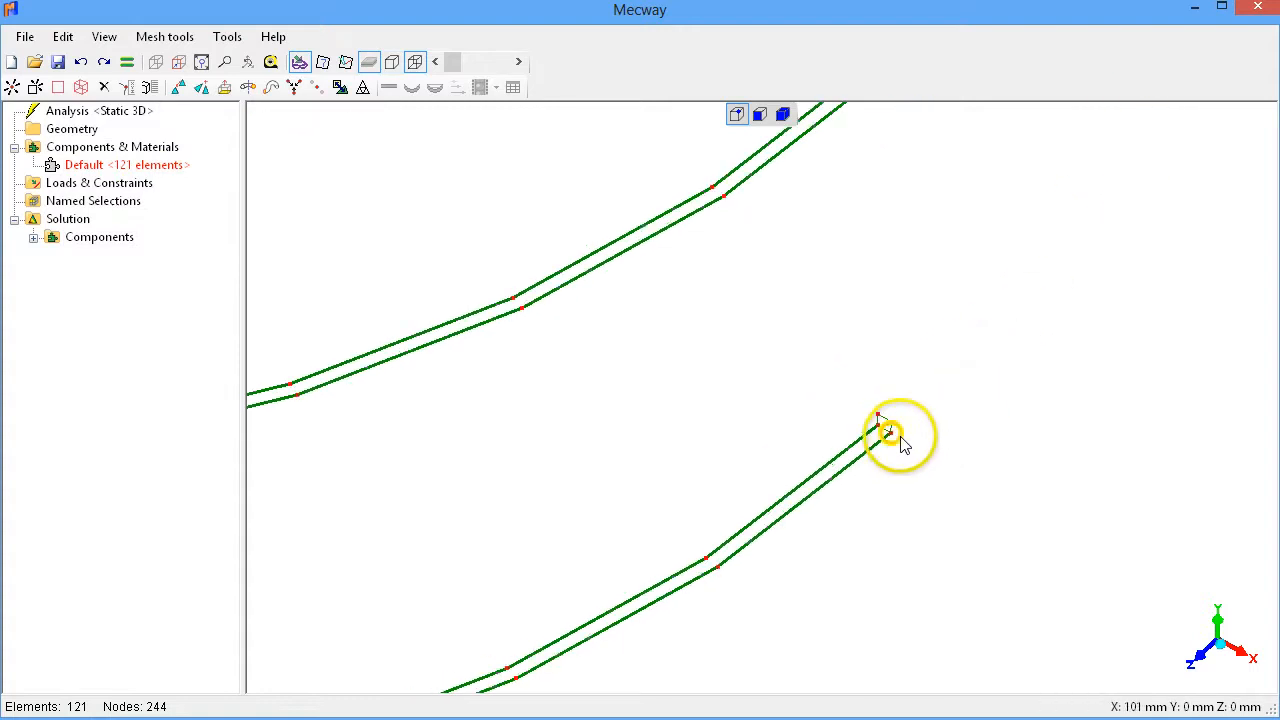
scroll(900, 440, "up", 2)
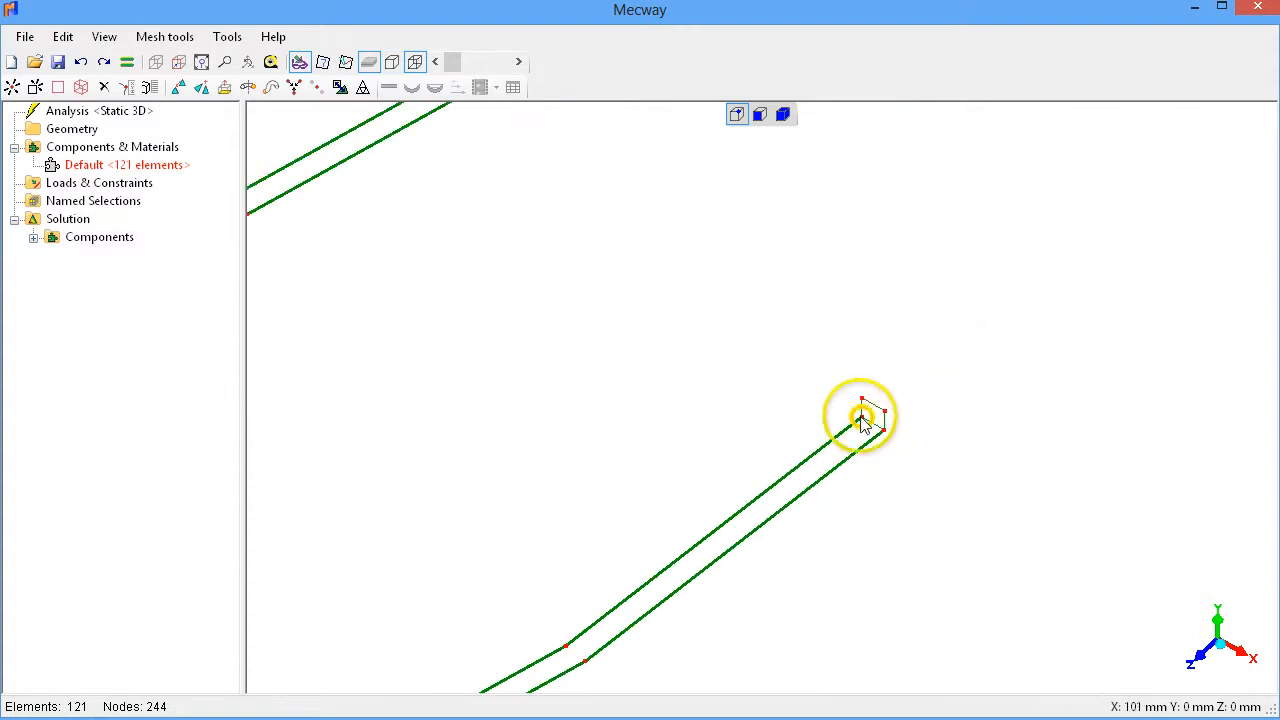
left_click(347, 90)
left_click(240, 264)
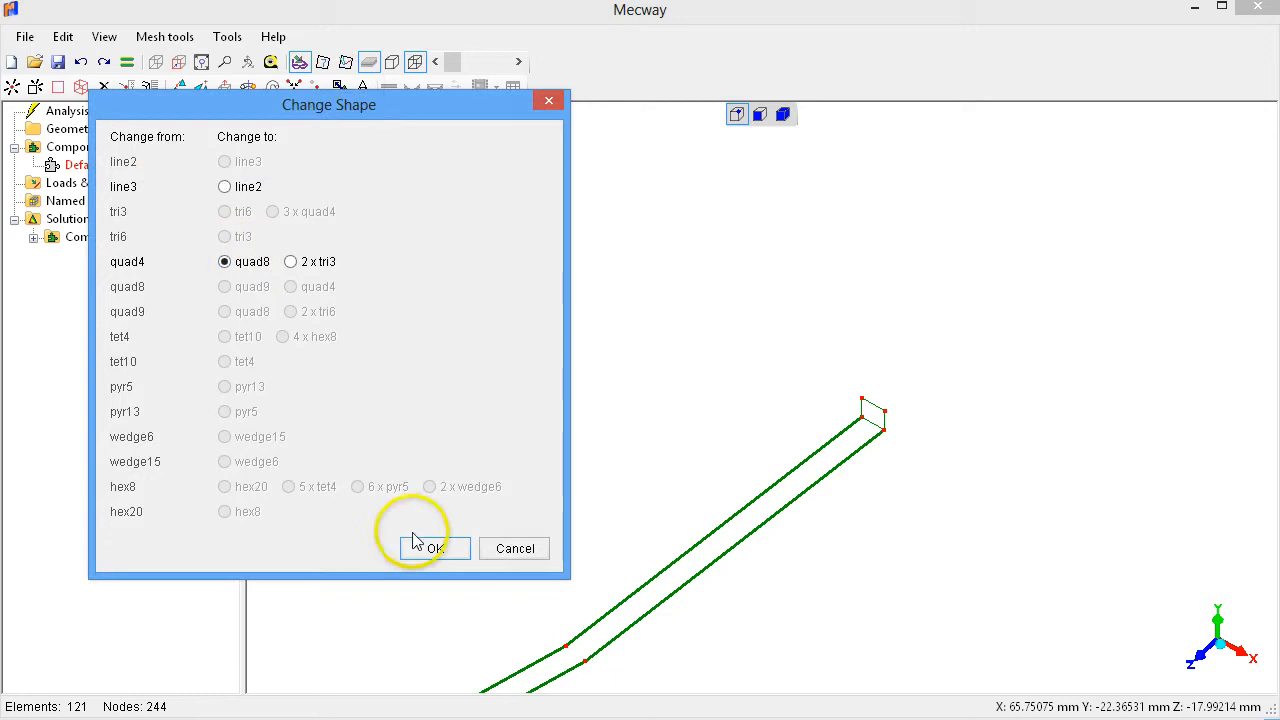
left_click(430, 550)
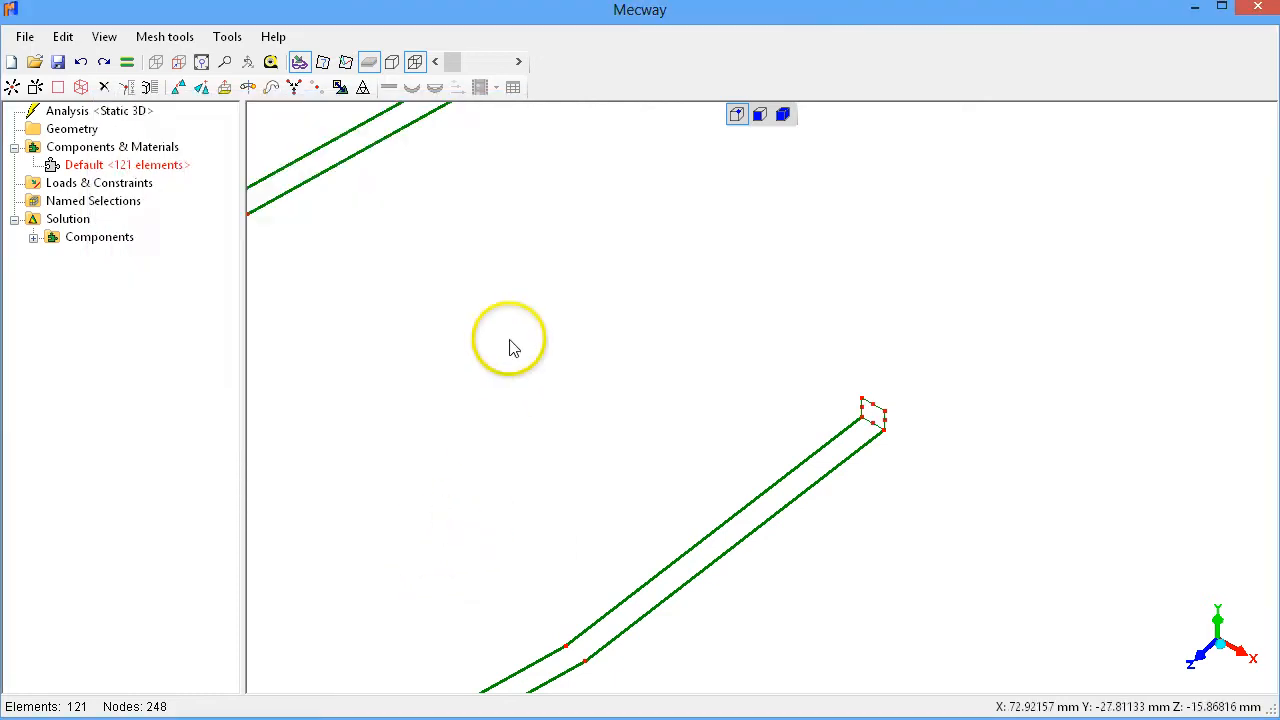
Step: Start a Sweep and assign the square face at the helix ends as the profile
scroll(590, 388, "down", 1)
scroll(590, 388, "down", 5)
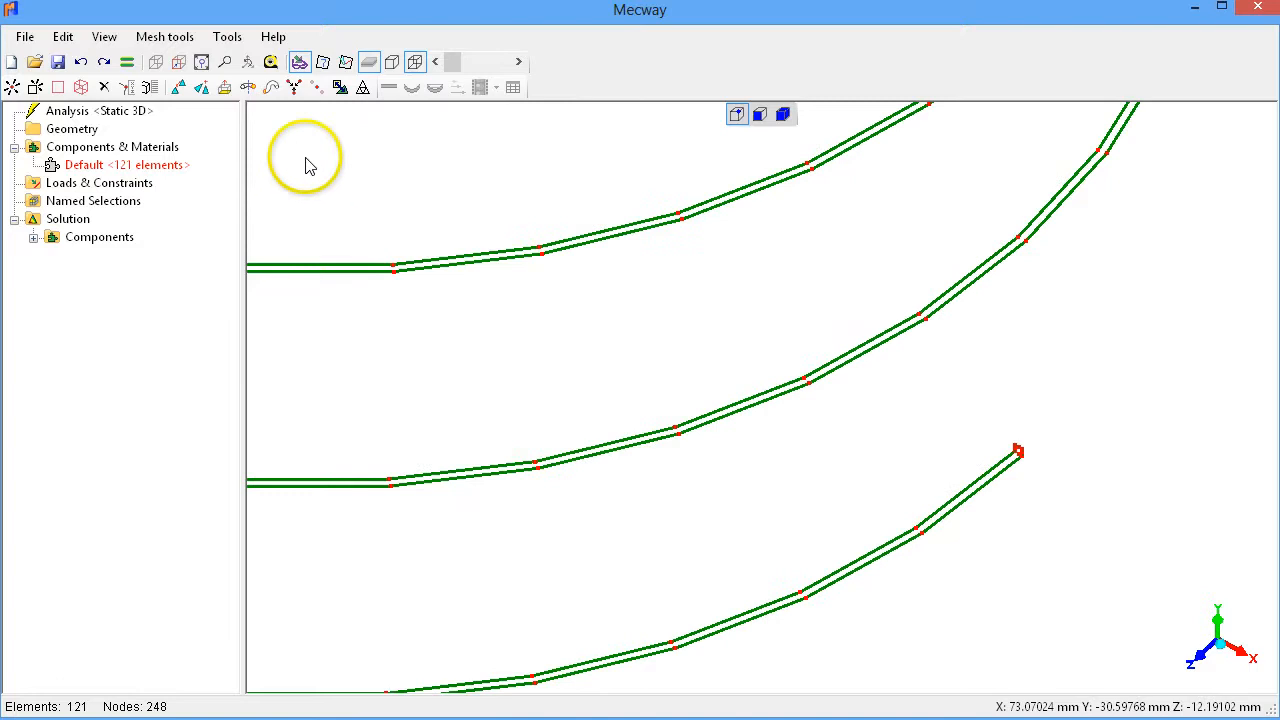
left_click(273, 90)
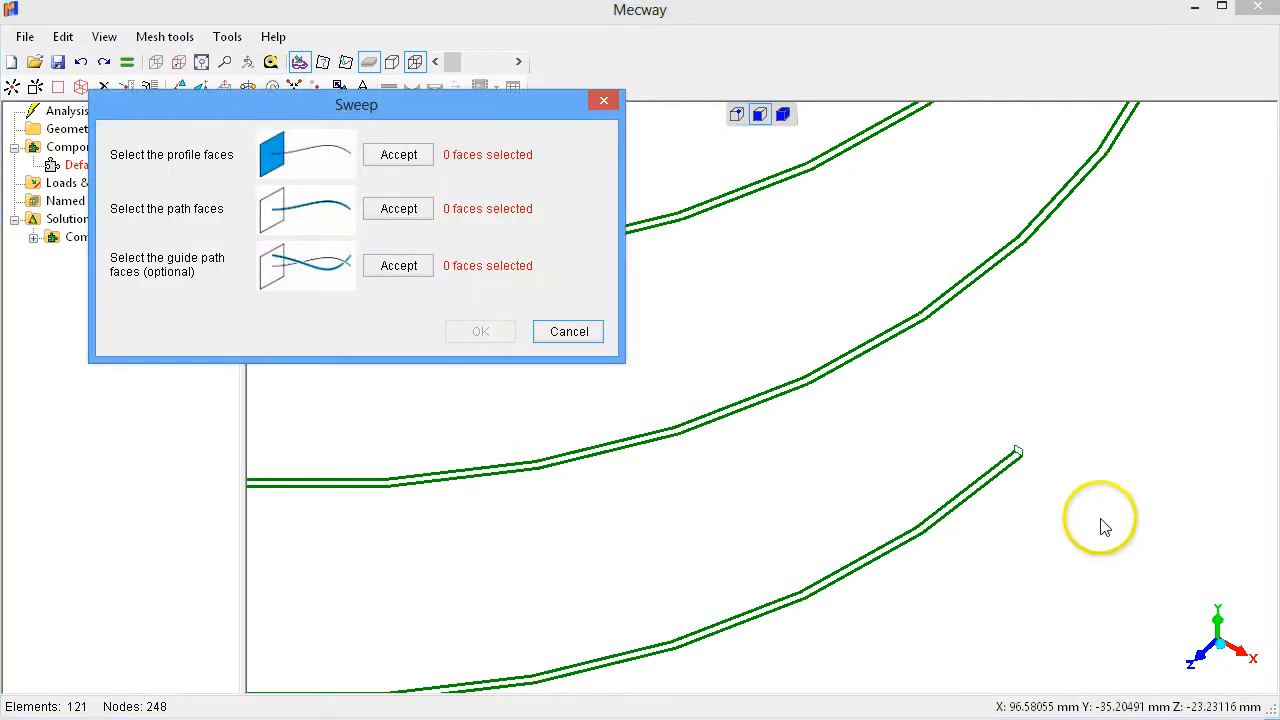
left_click(1040, 465)
scroll(1025, 462, "up", 2)
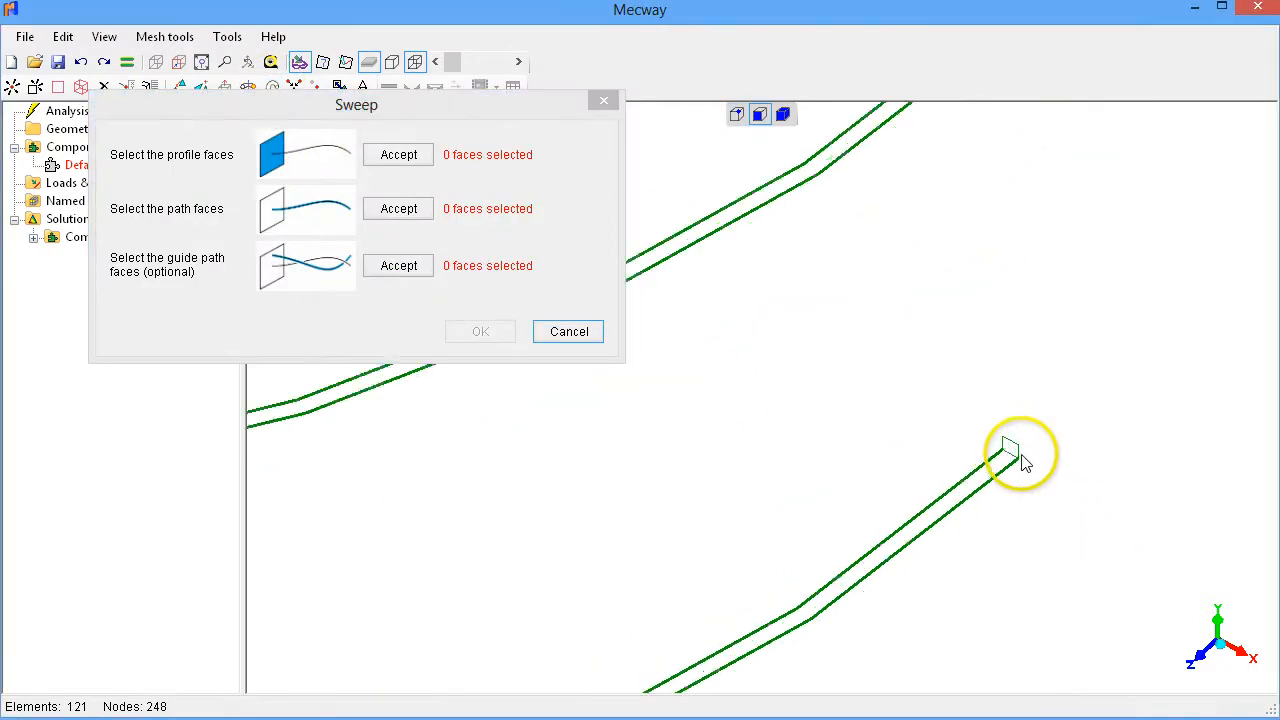
scroll(1015, 460, "up", 2)
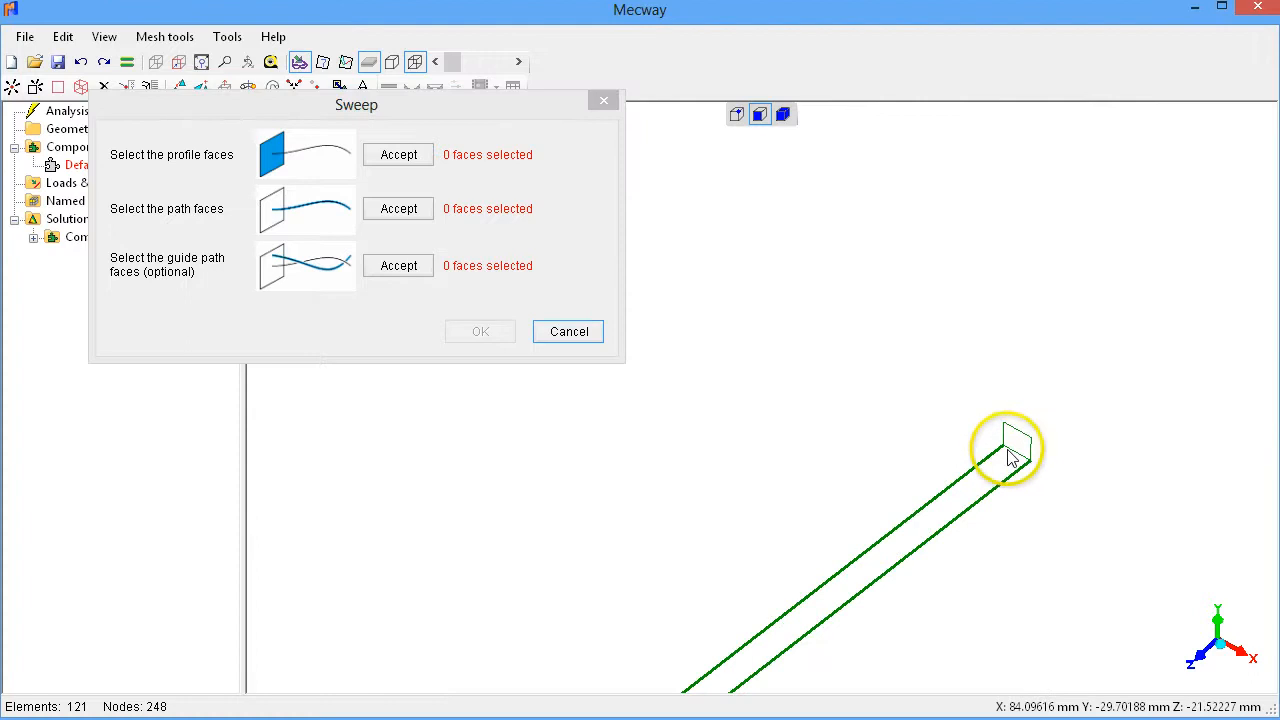
left_click(394, 157)
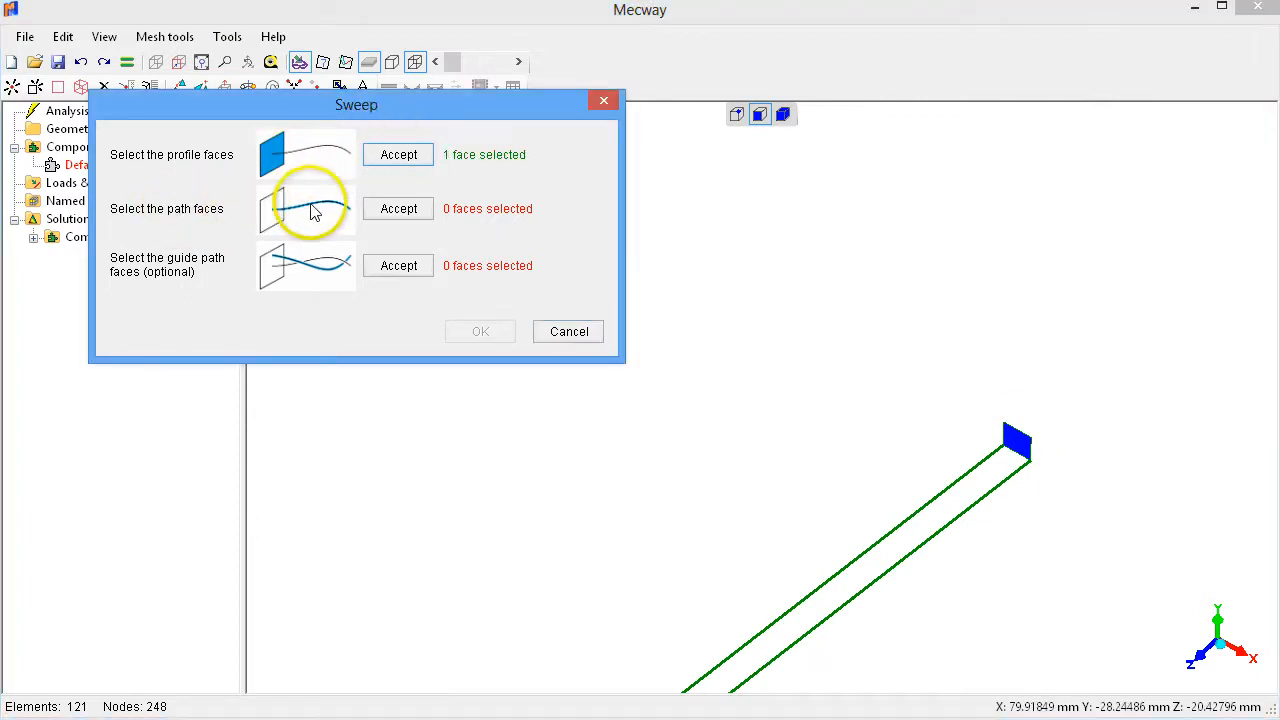
Step: Looking along the Y axis, use circle selection to select only the inner helix and assign it as the sweep path
left_click(1226, 632)
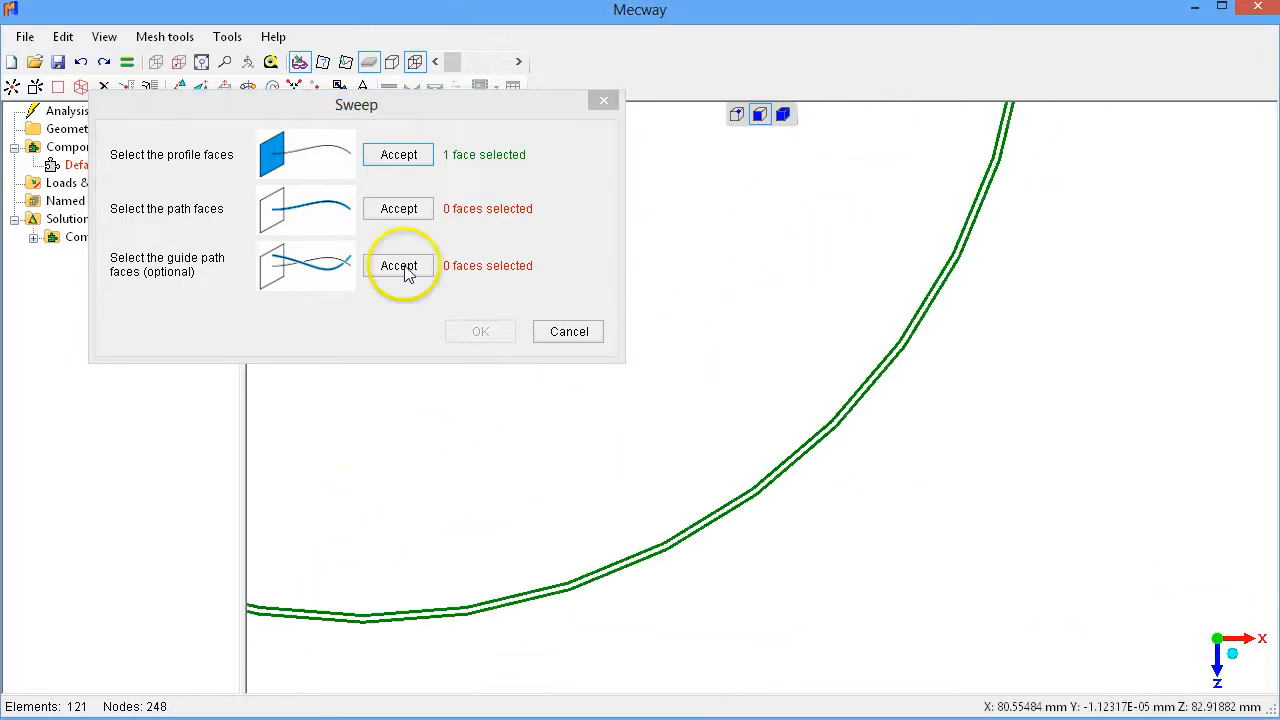
left_click(62, 36)
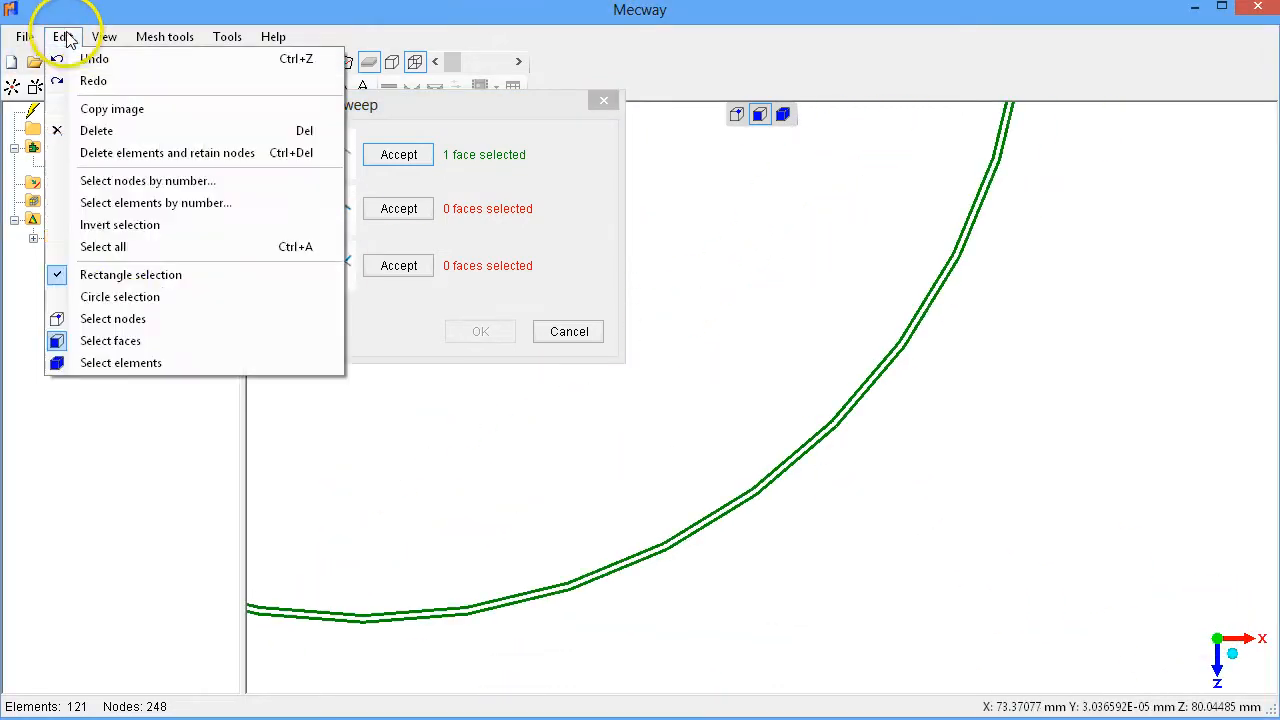
left_click(120, 297)
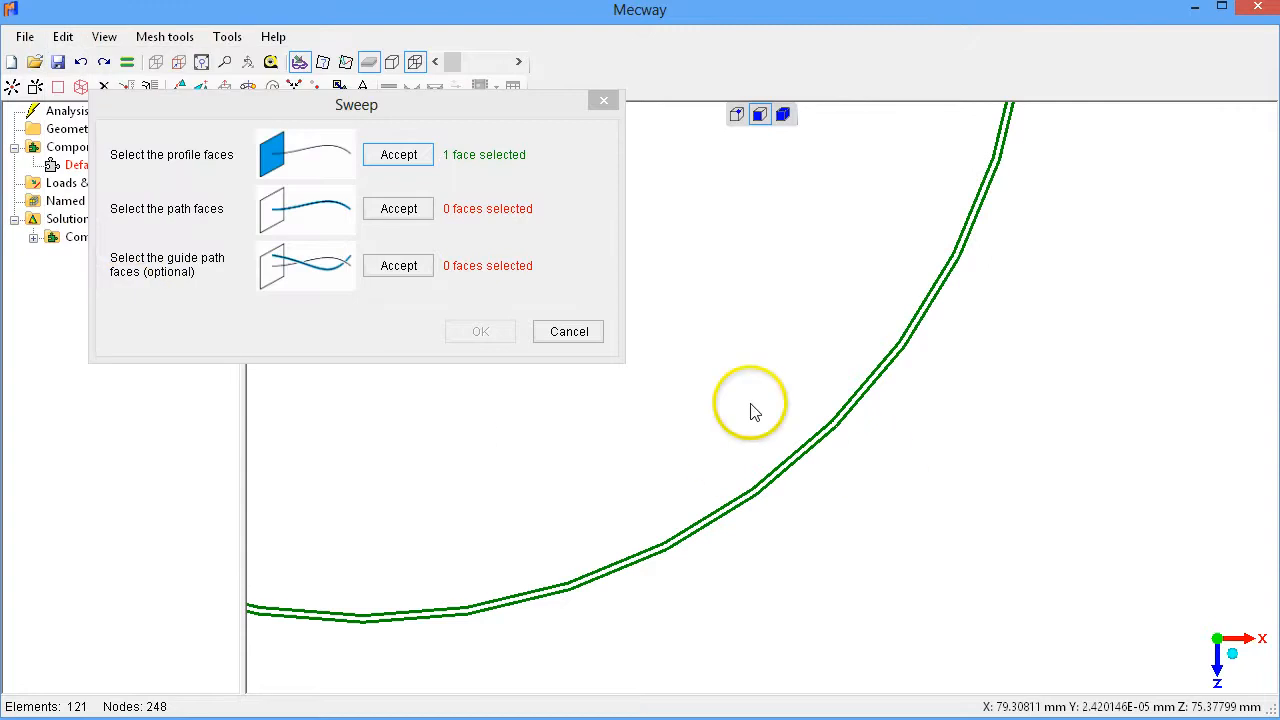
scroll(751, 409, "up", 3)
right_click_drag(918, 407, 1163, 346)
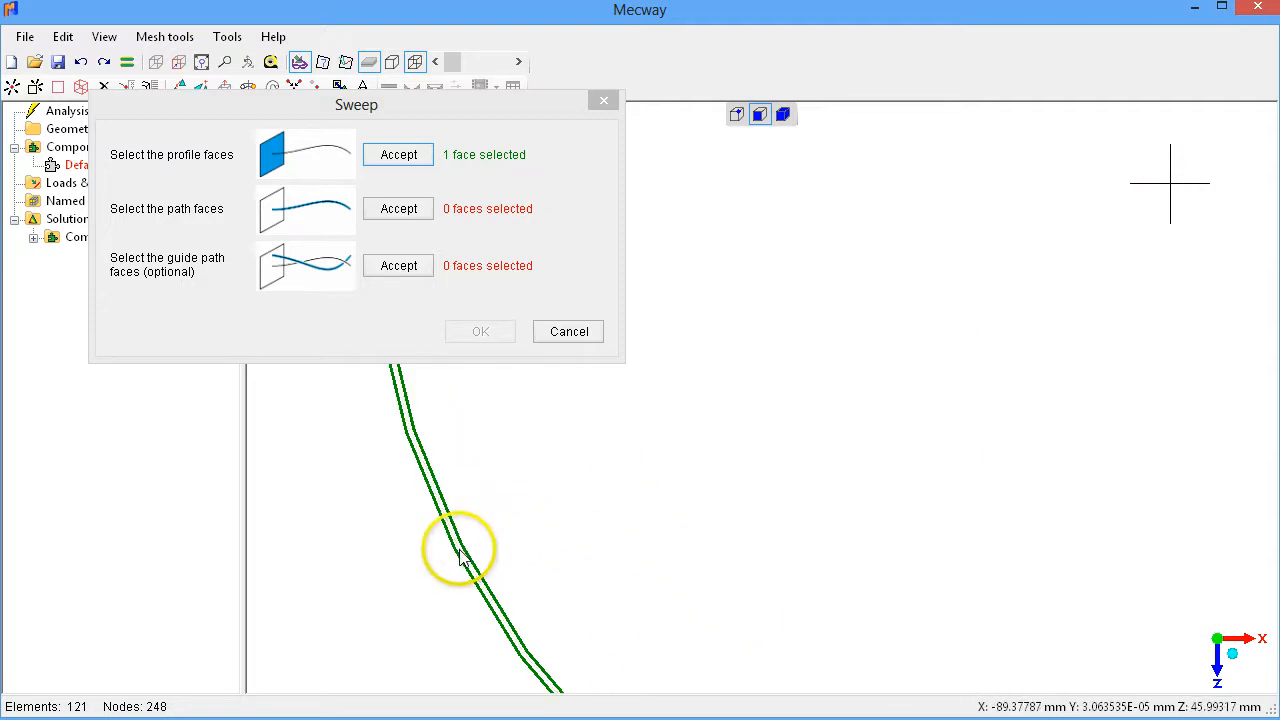
left_click(1175, 193)
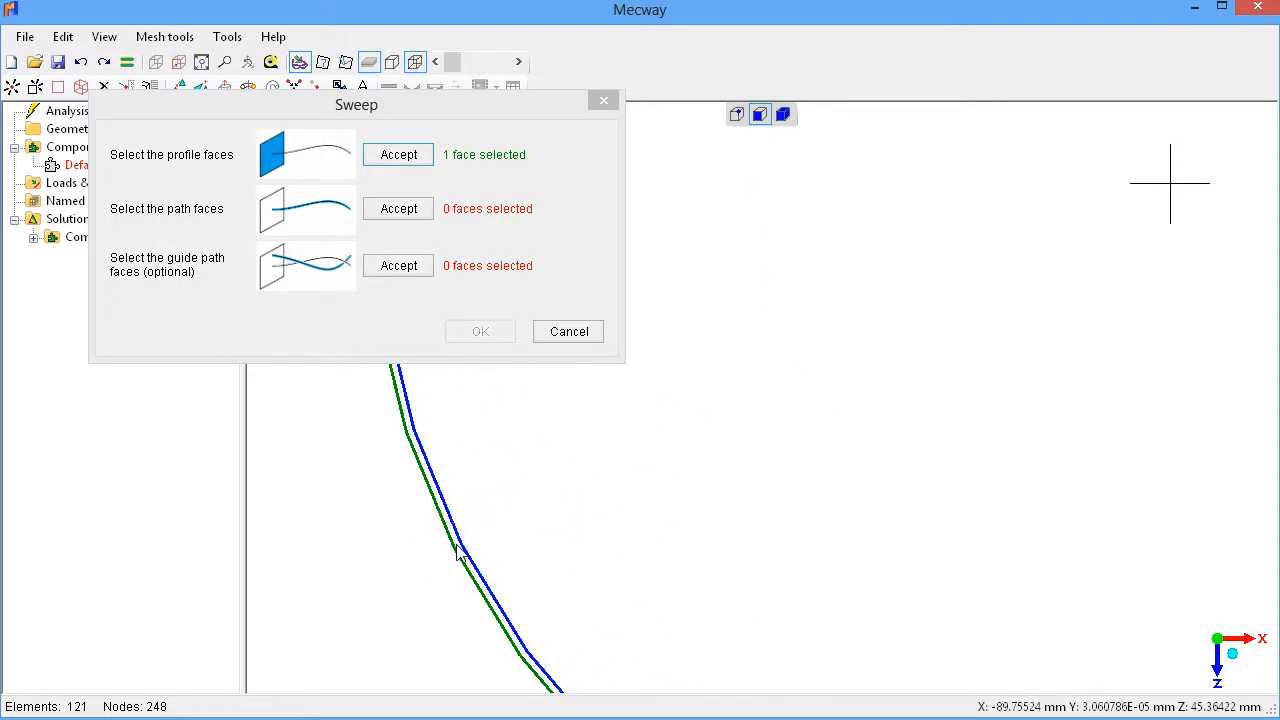
scroll(738, 401, "down", 6)
right_click_drag(869, 376, 841, 433)
middle_click_drag(841, 433, 848, 371)
scroll(980, 457, "up", 5)
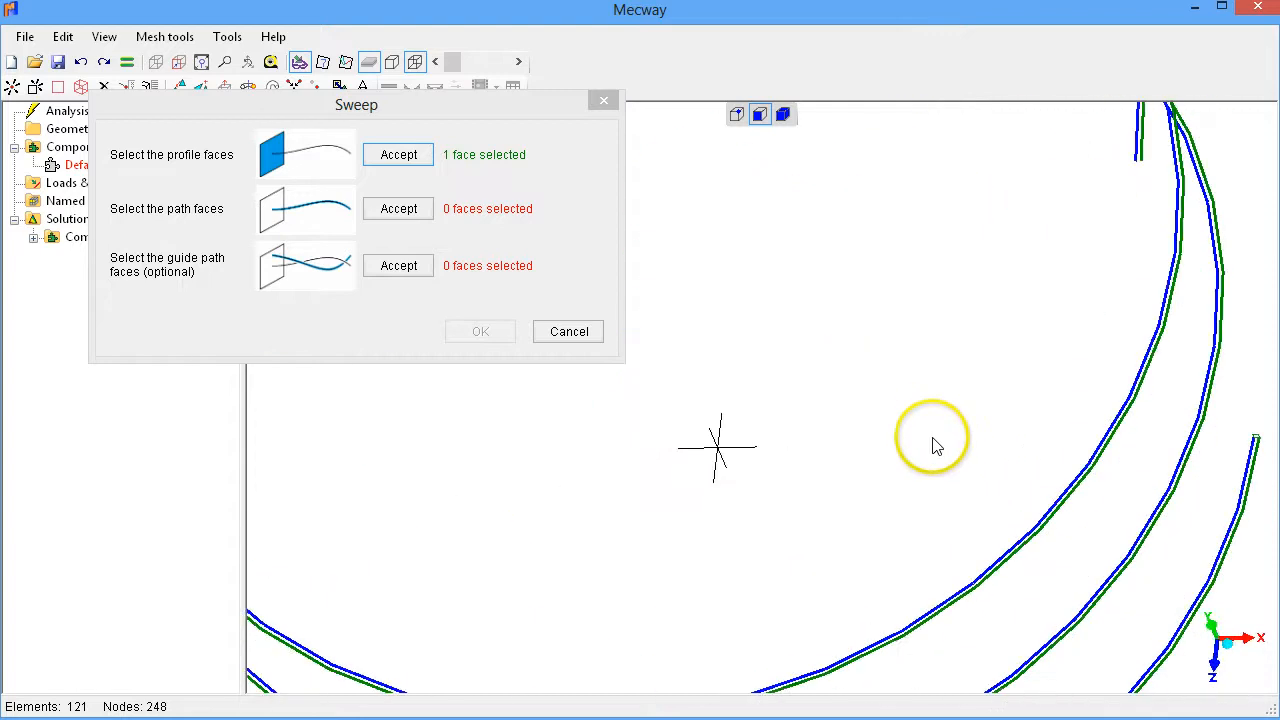
left_click(398, 210)
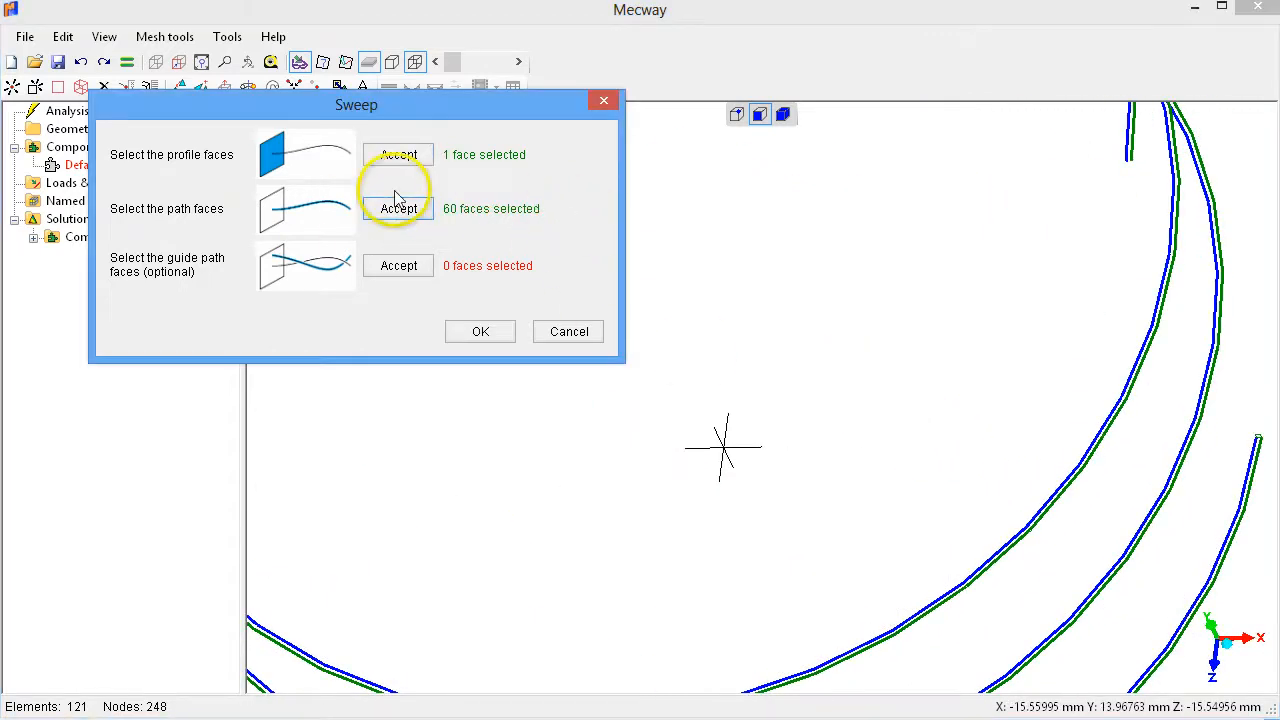
Step: Select only the outer helix, excluding the square, assign it as the guide path, and carry out the sweep
left_click(860, 248)
scroll(850, 265, "down", 5)
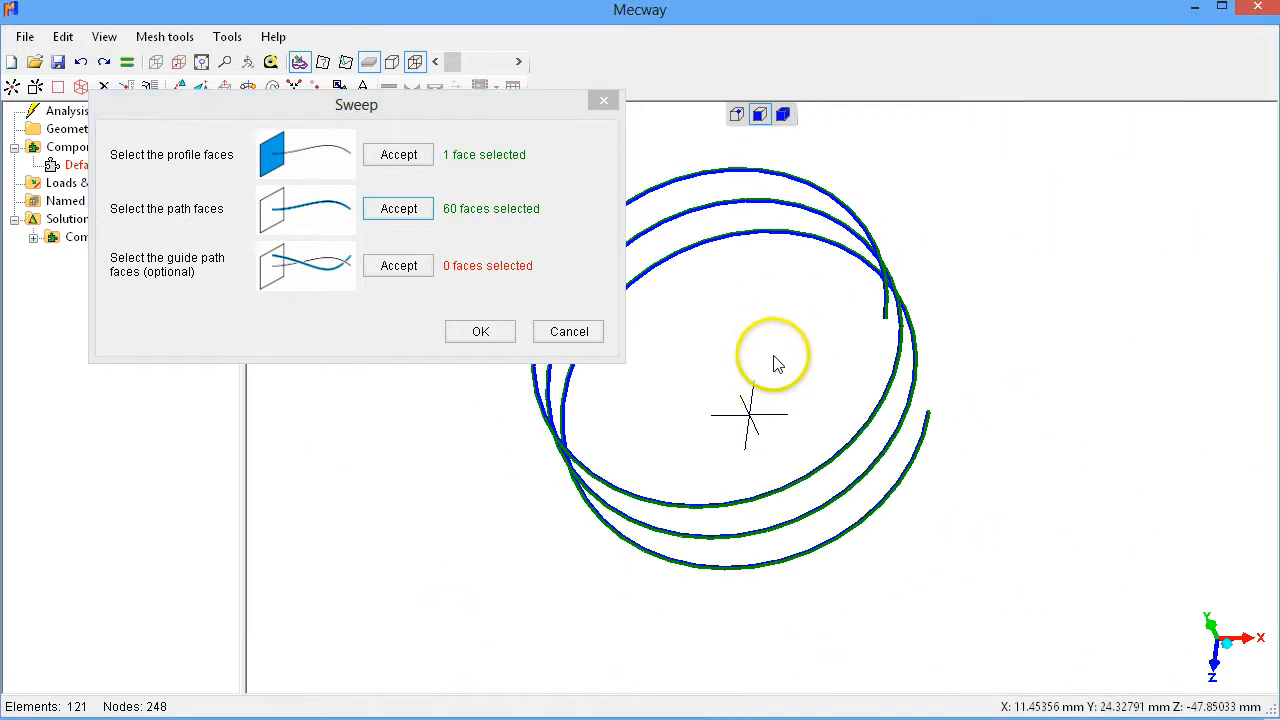
right_click_drag(773, 358, 971, 381)
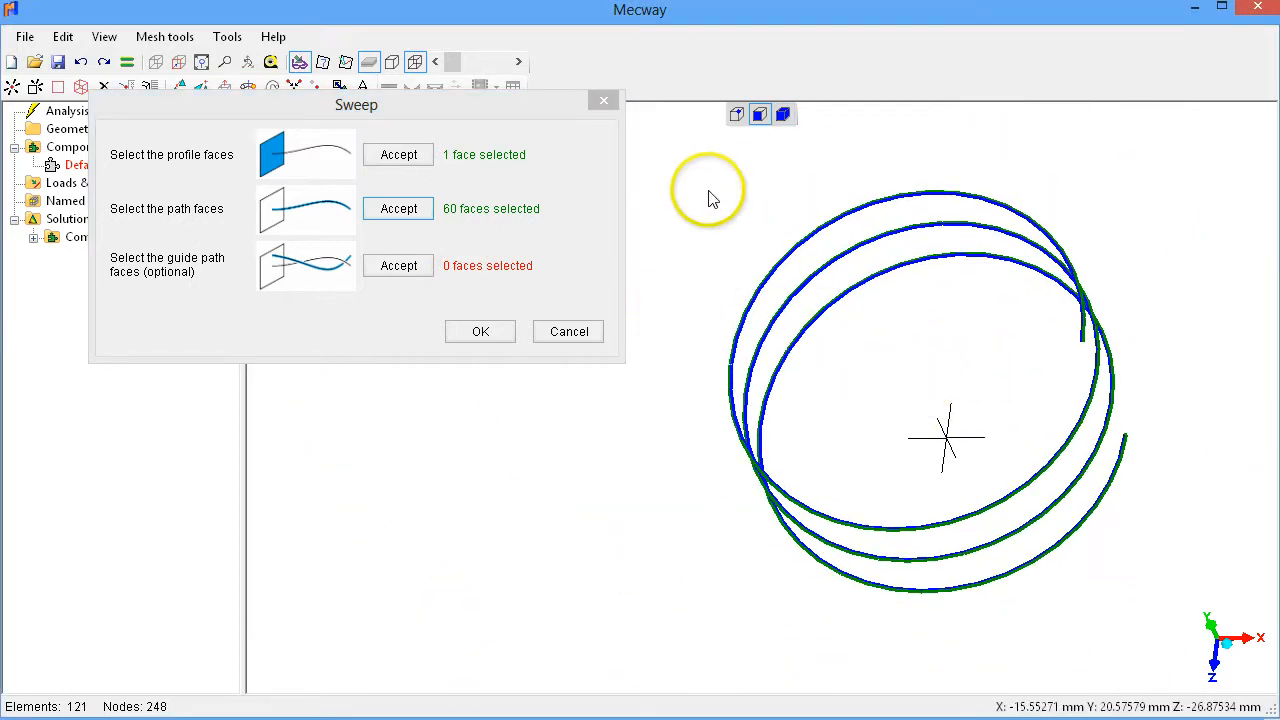
left_click_drag(692, 172, 1148, 563)
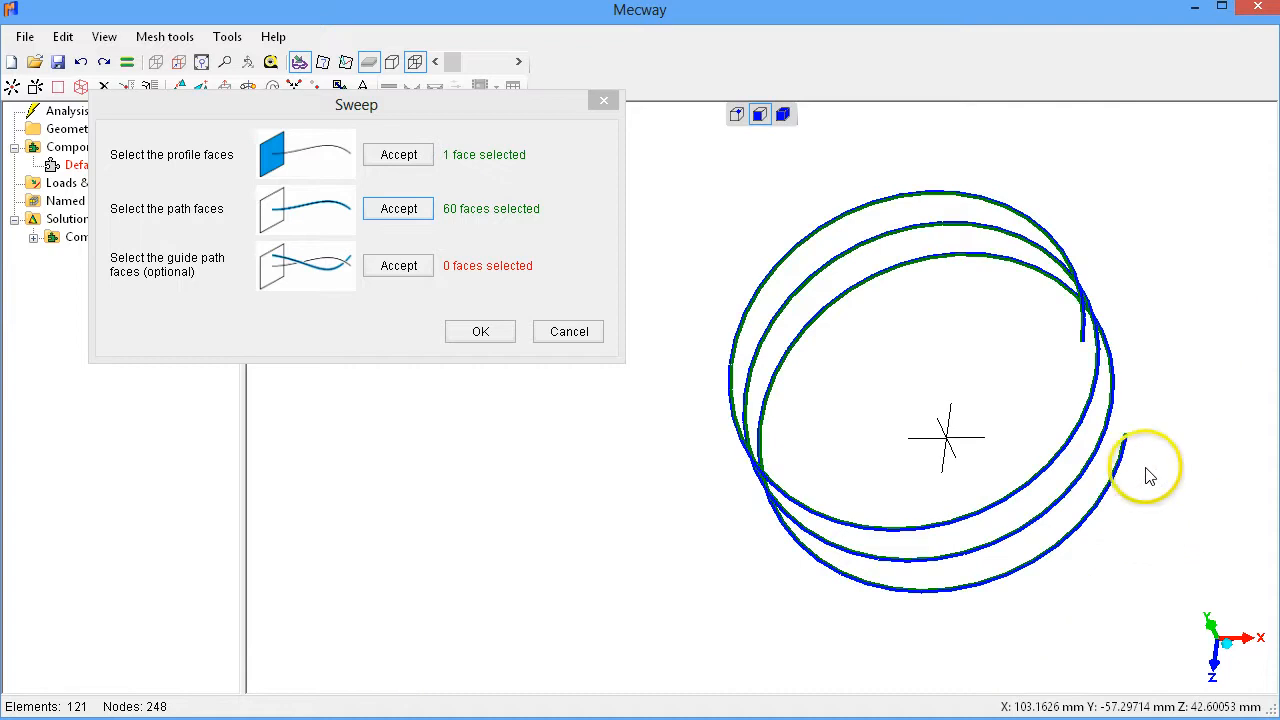
scroll(1147, 450, "up", 5)
scroll(1146, 450, "up", 8)
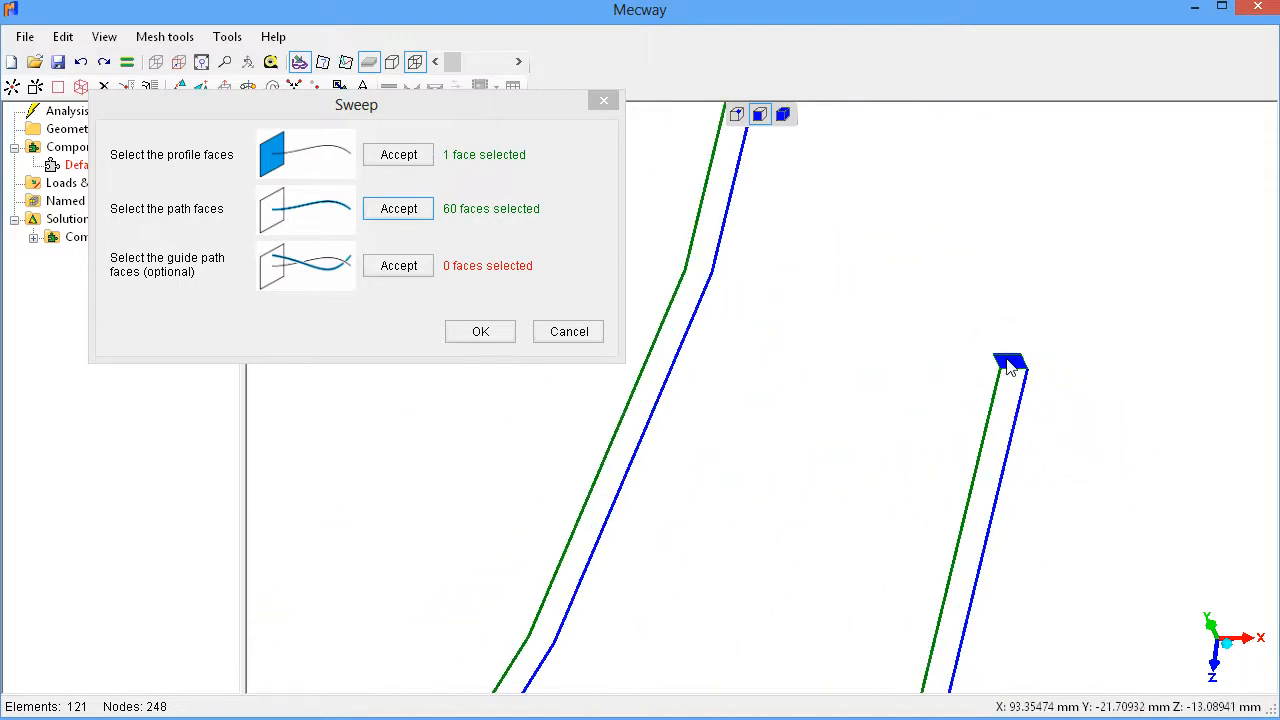
scroll(1012, 368, "up", 3)
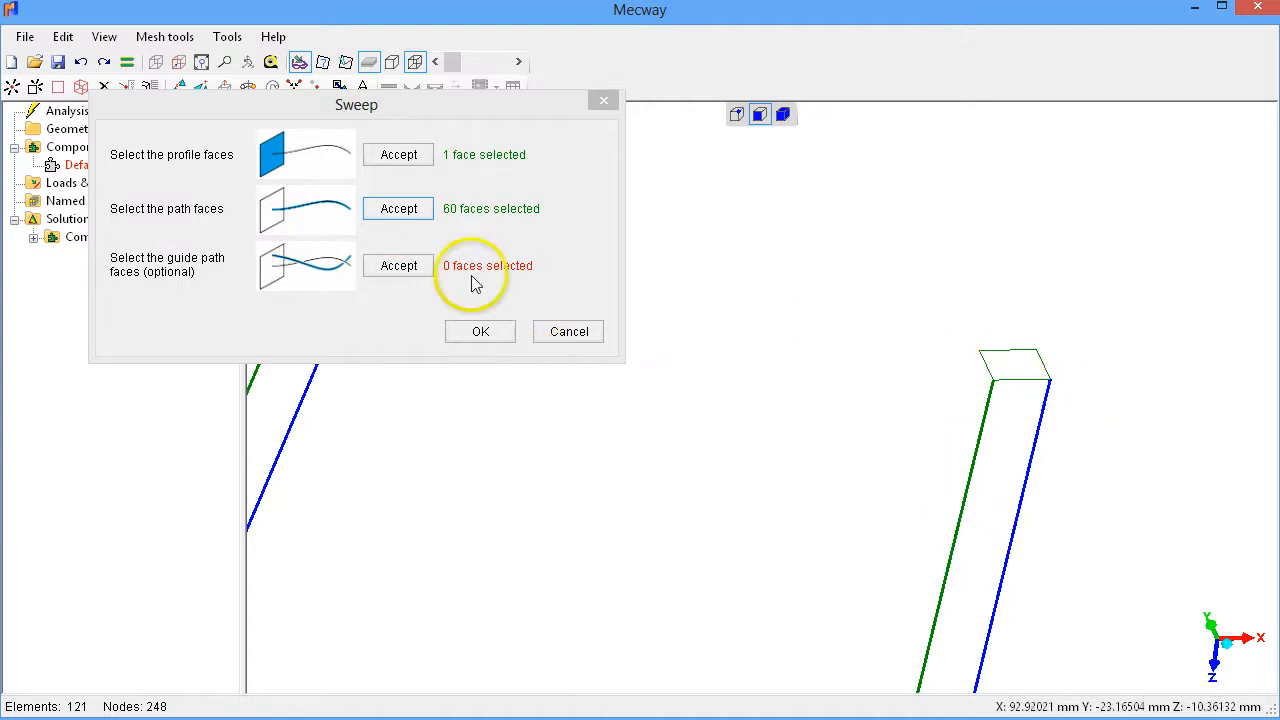
left_click(397, 267)
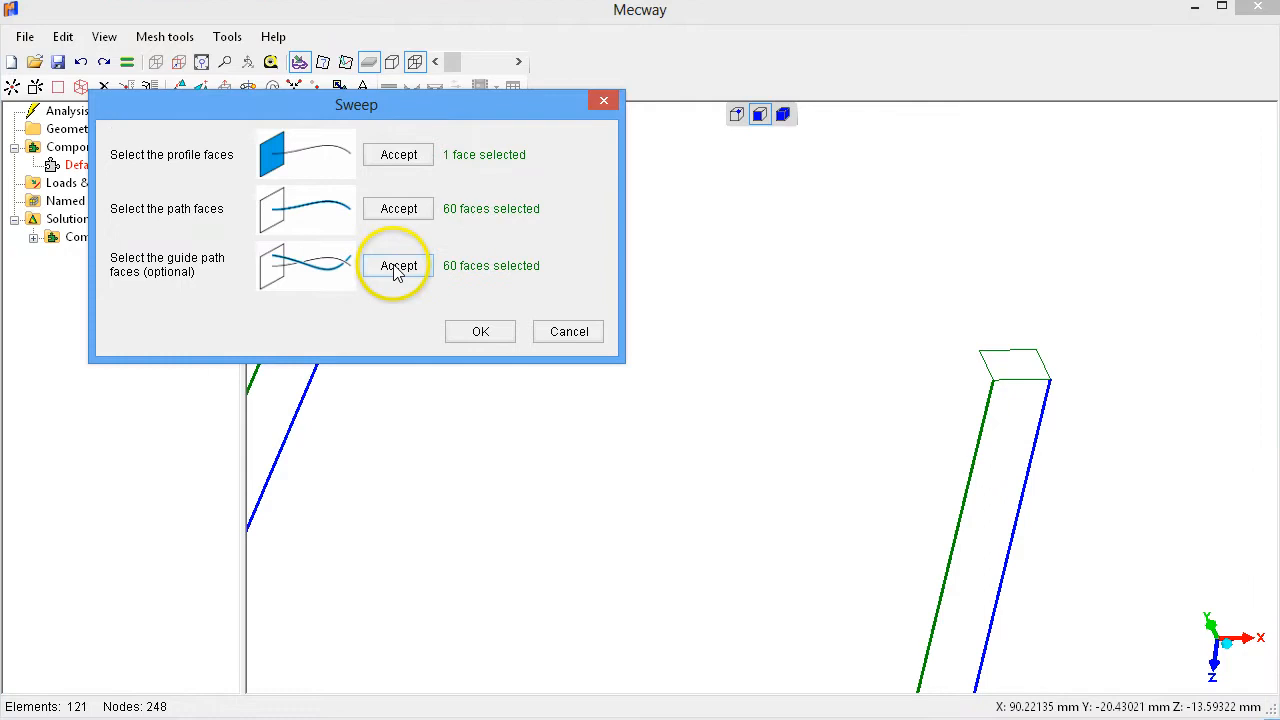
left_click(481, 332)
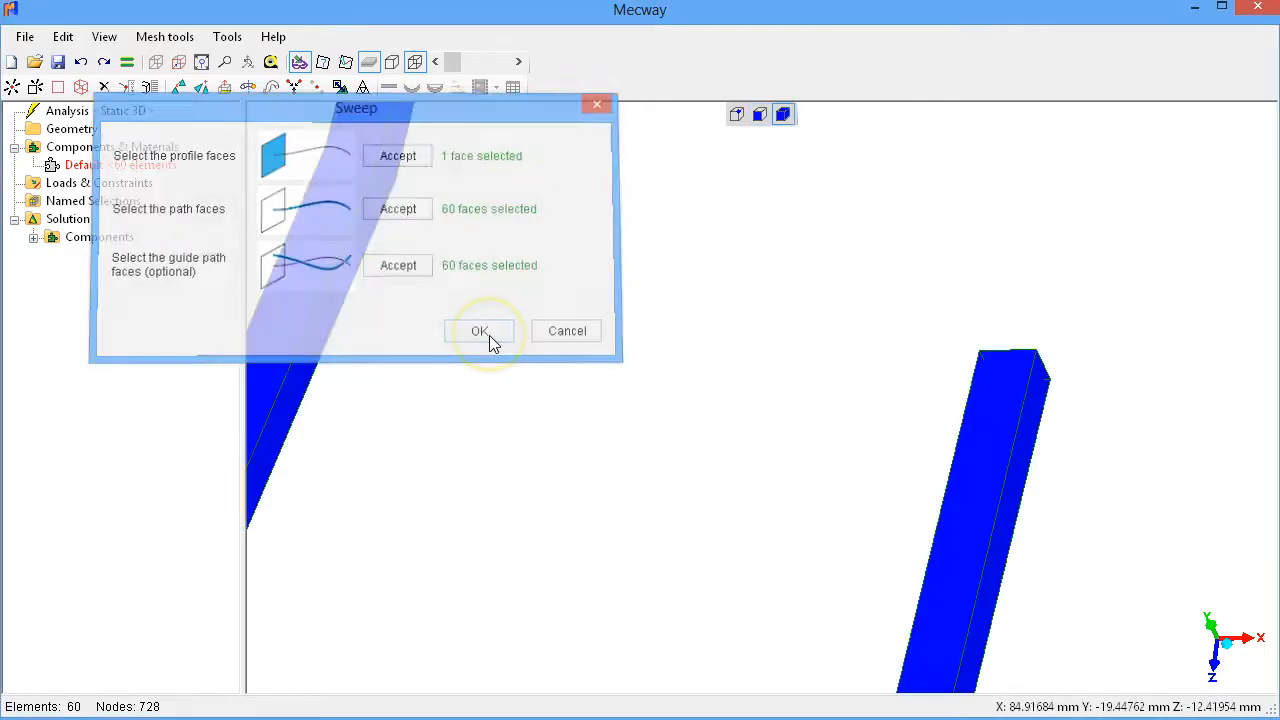
Step: Change the analysis type to Nonlinear Static 3D with 10 time steps and a time step of 1 s
scroll(635, 450, "down", 3)
right_click_drag(630, 462, 563, 472)
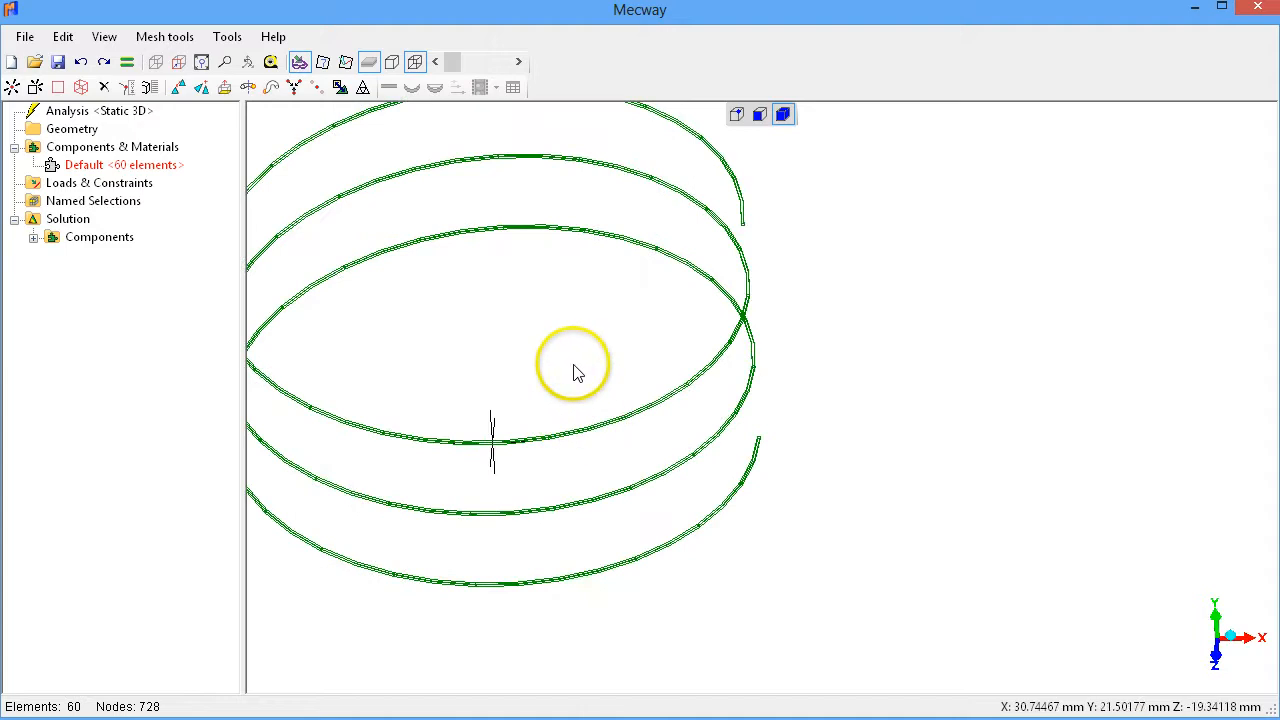
double_click(138, 113)
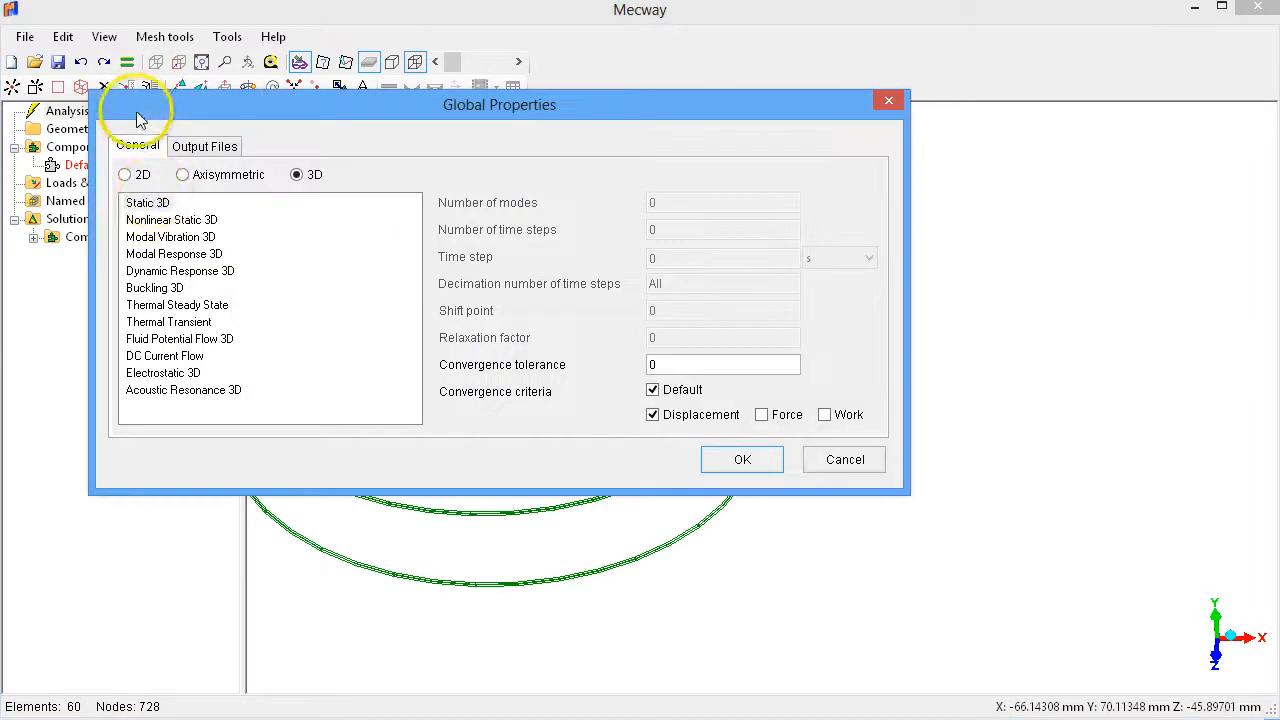
left_click(170, 219)
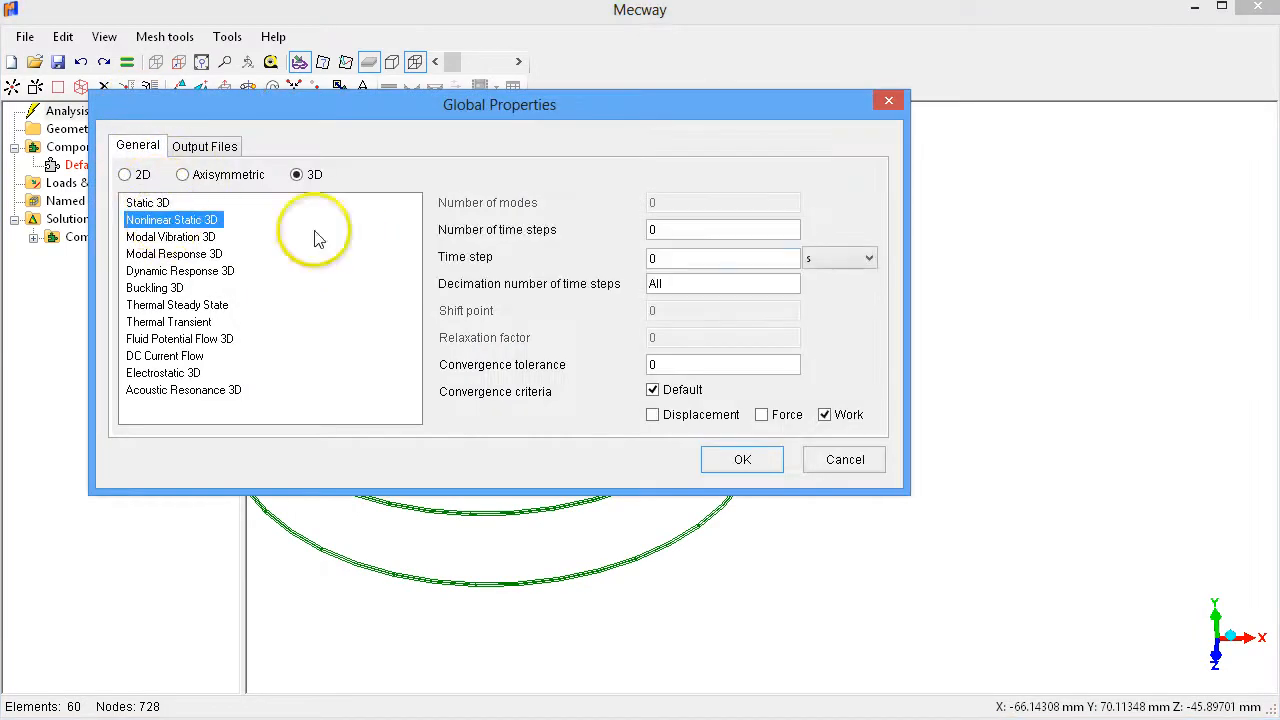
double_click(687, 230)
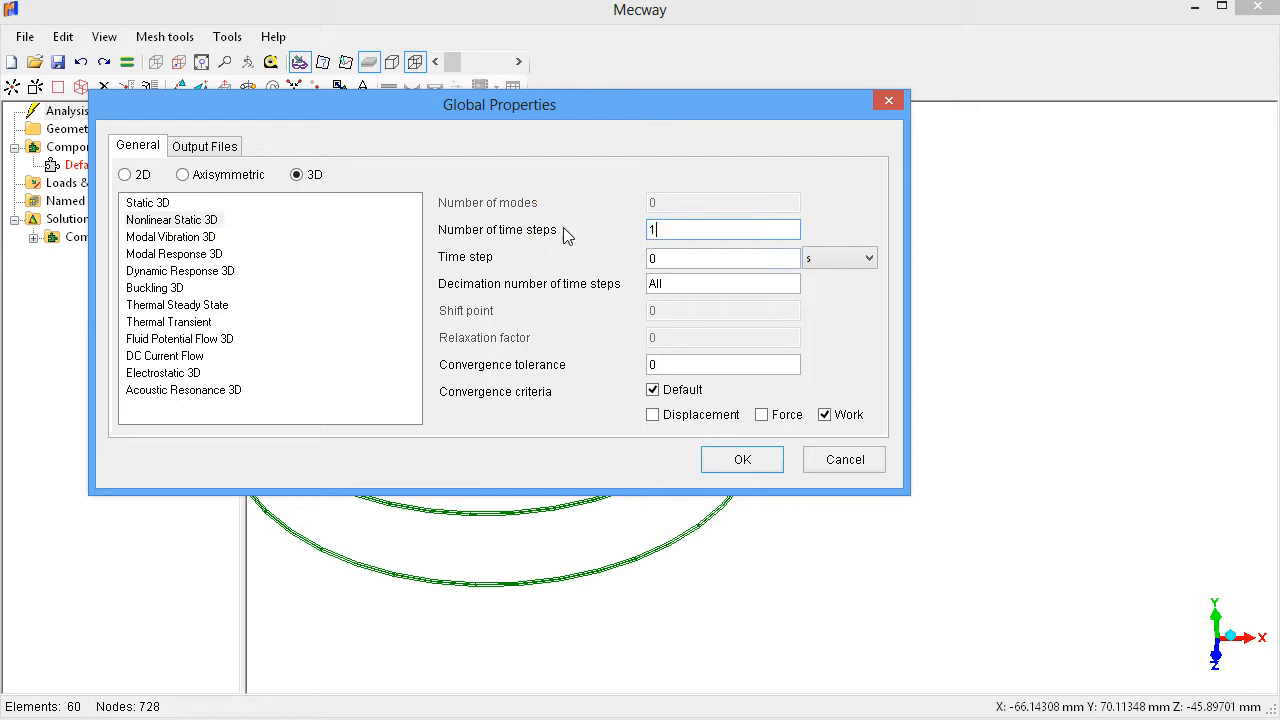
double_click(664, 258)
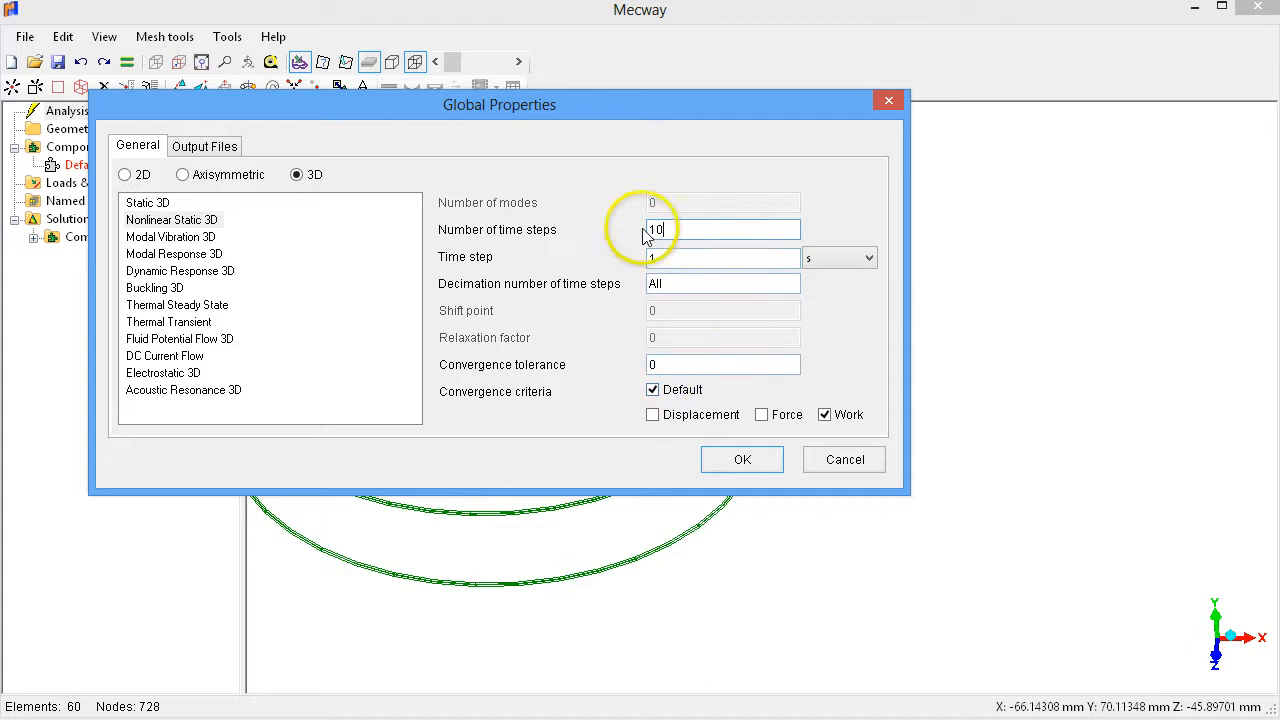
left_click(742, 462)
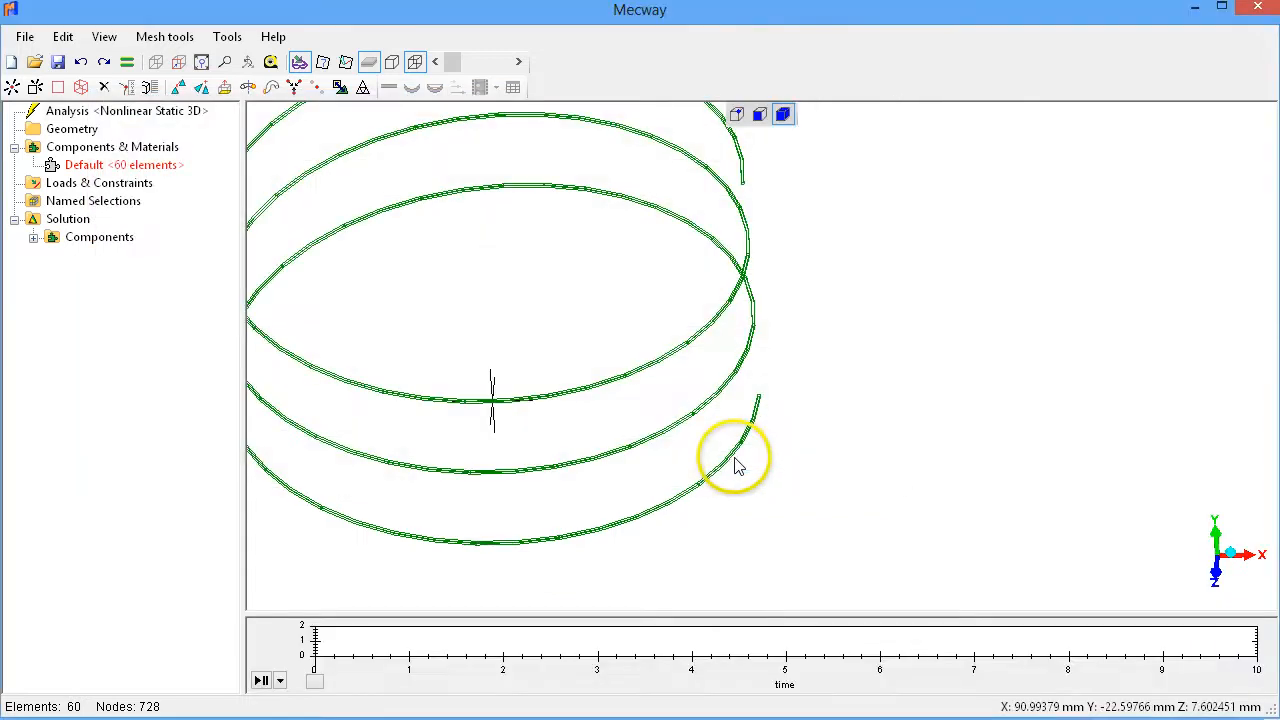
Step: Switch to face selection and apply a fixed support to the end face at the spring's lower end
left_click_drag(734, 366, 700, 420)
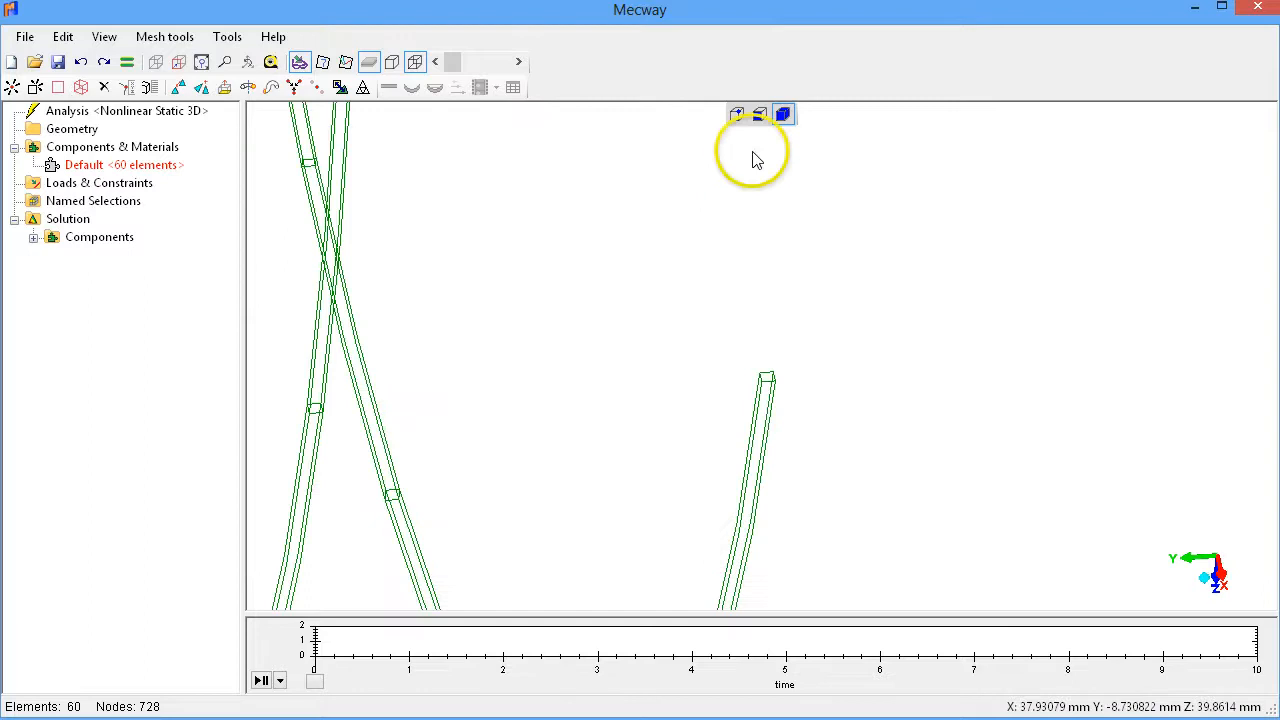
left_click(759, 114)
right_click(766, 384)
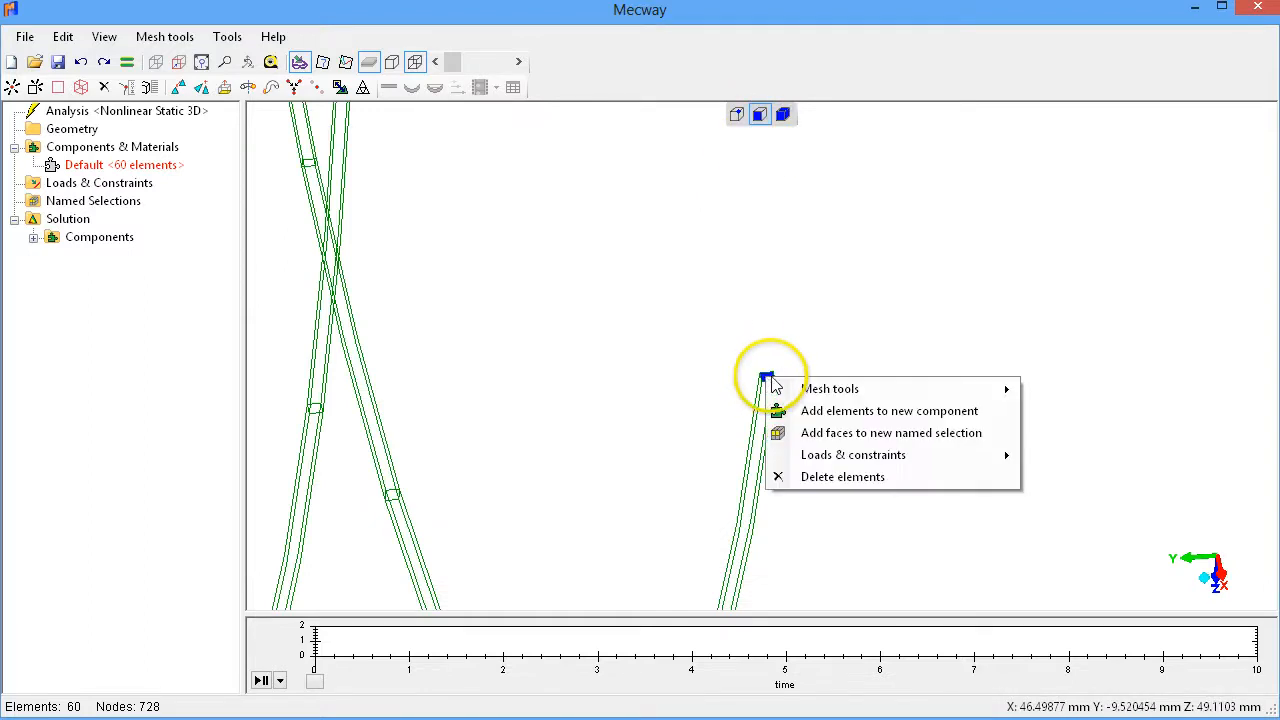
mouse_move(943, 466)
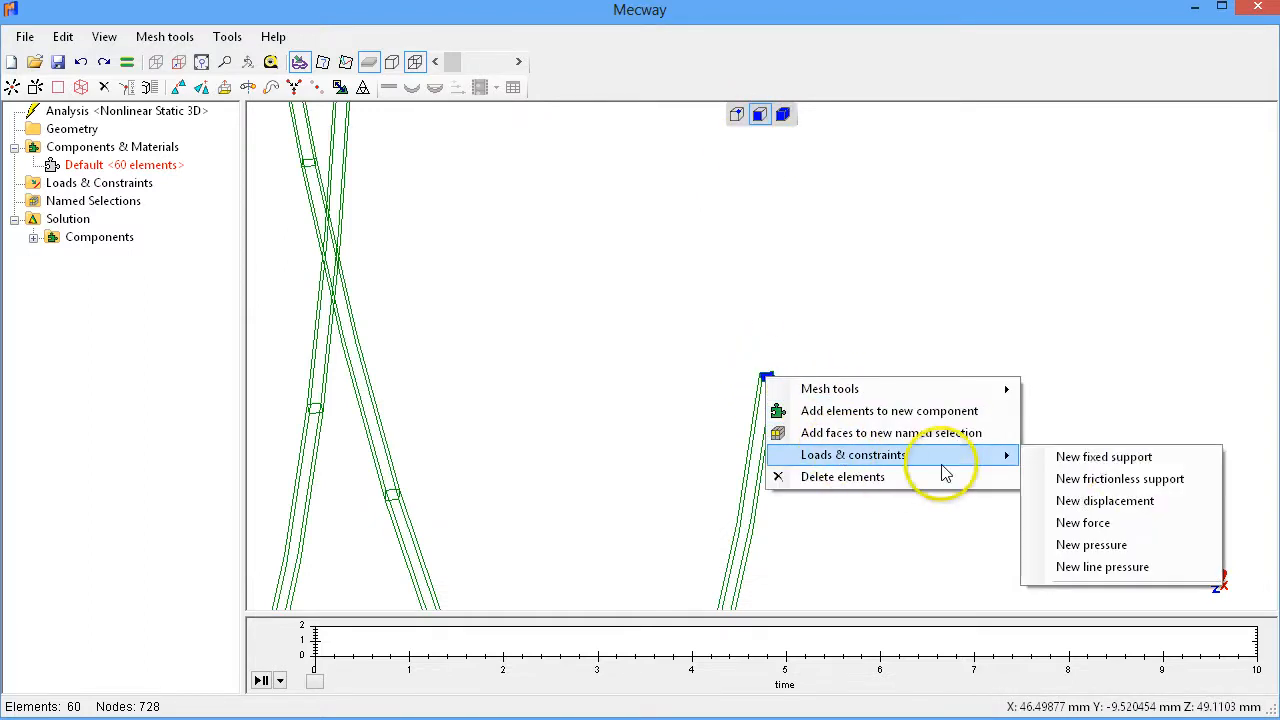
left_click(1070, 458)
left_click(305, 232)
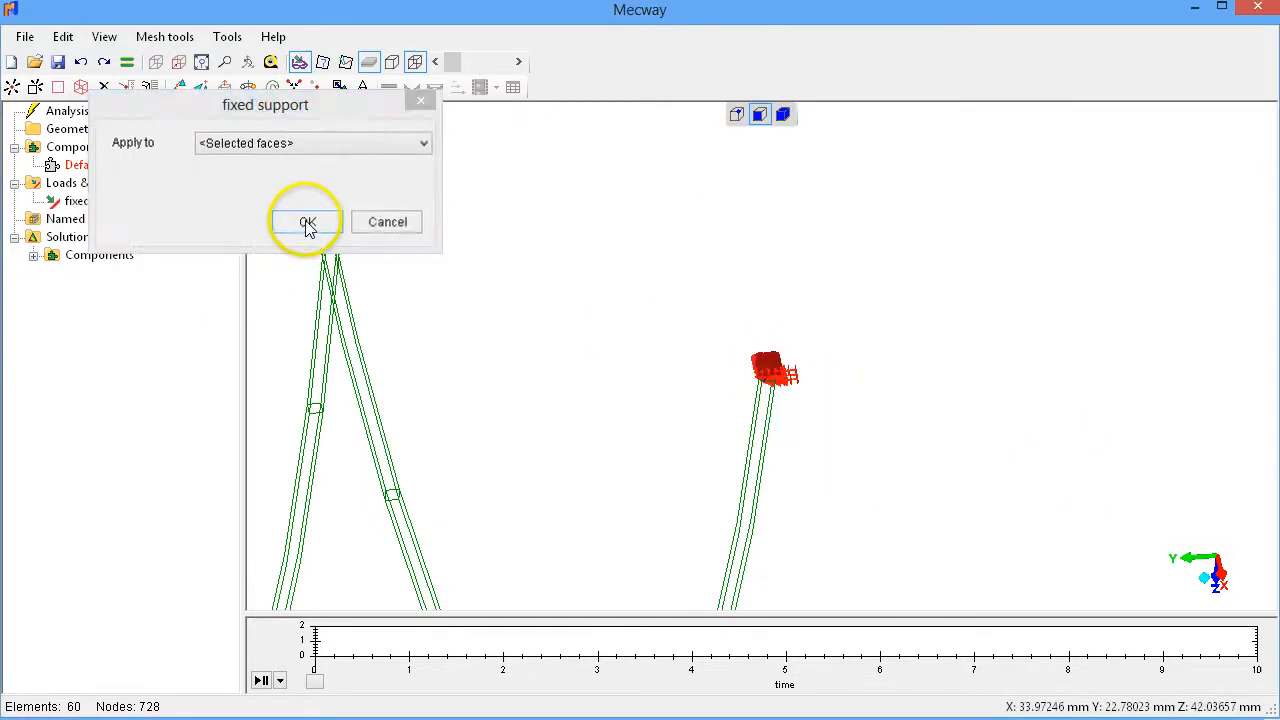
Step: Add a force load on the end face at the spring's free end and define its Z component as a table
left_click_drag(537, 400, 826, 330)
scroll(824, 328, "up", 2)
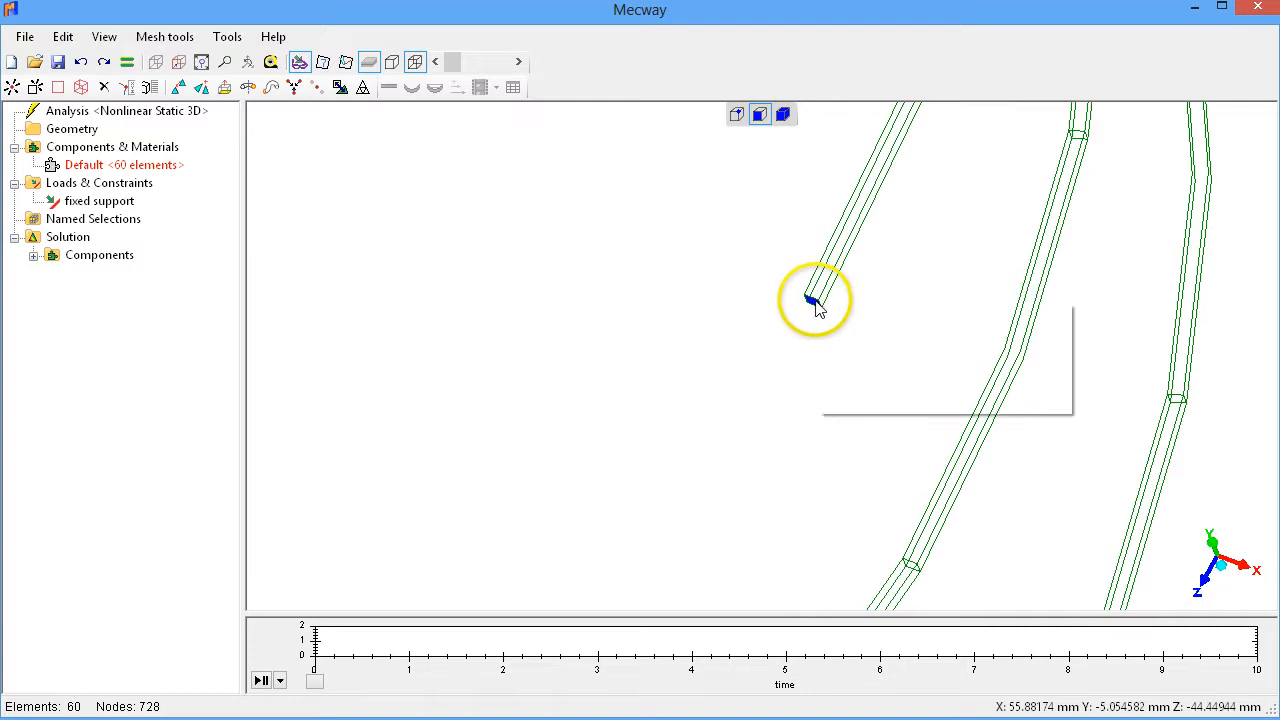
right_click(817, 308)
mouse_move(960, 380)
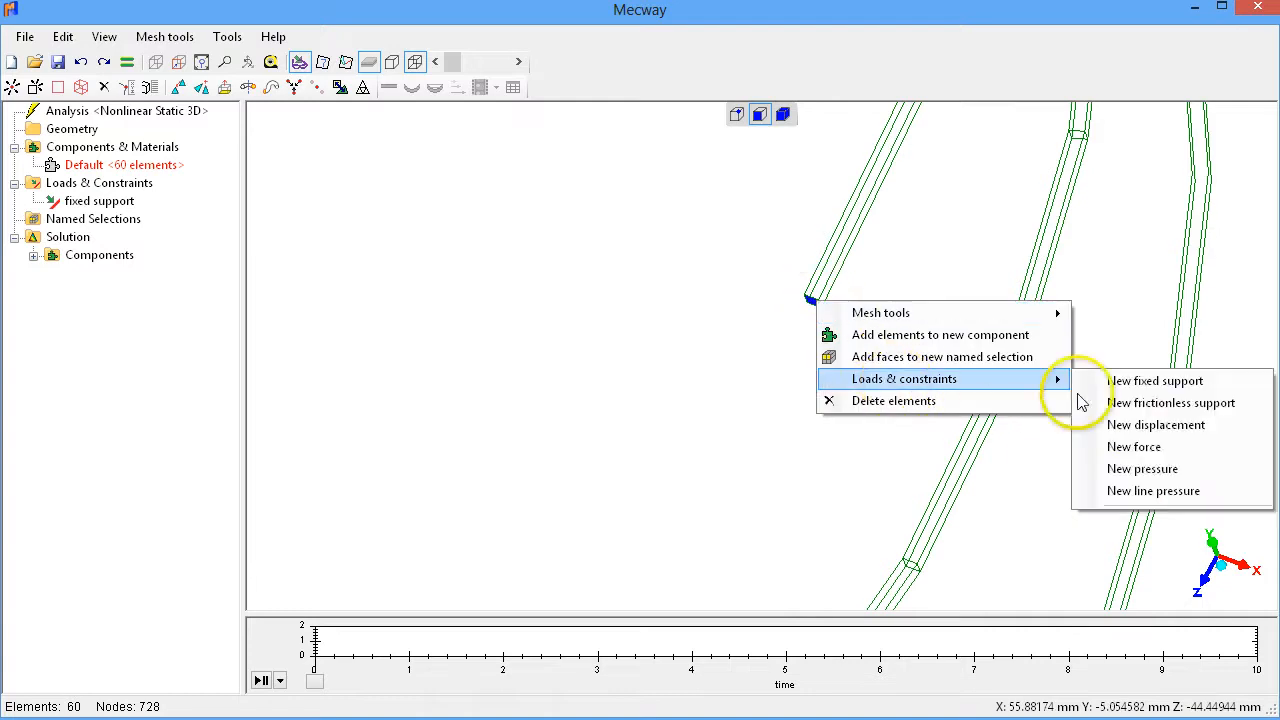
left_click(1140, 448)
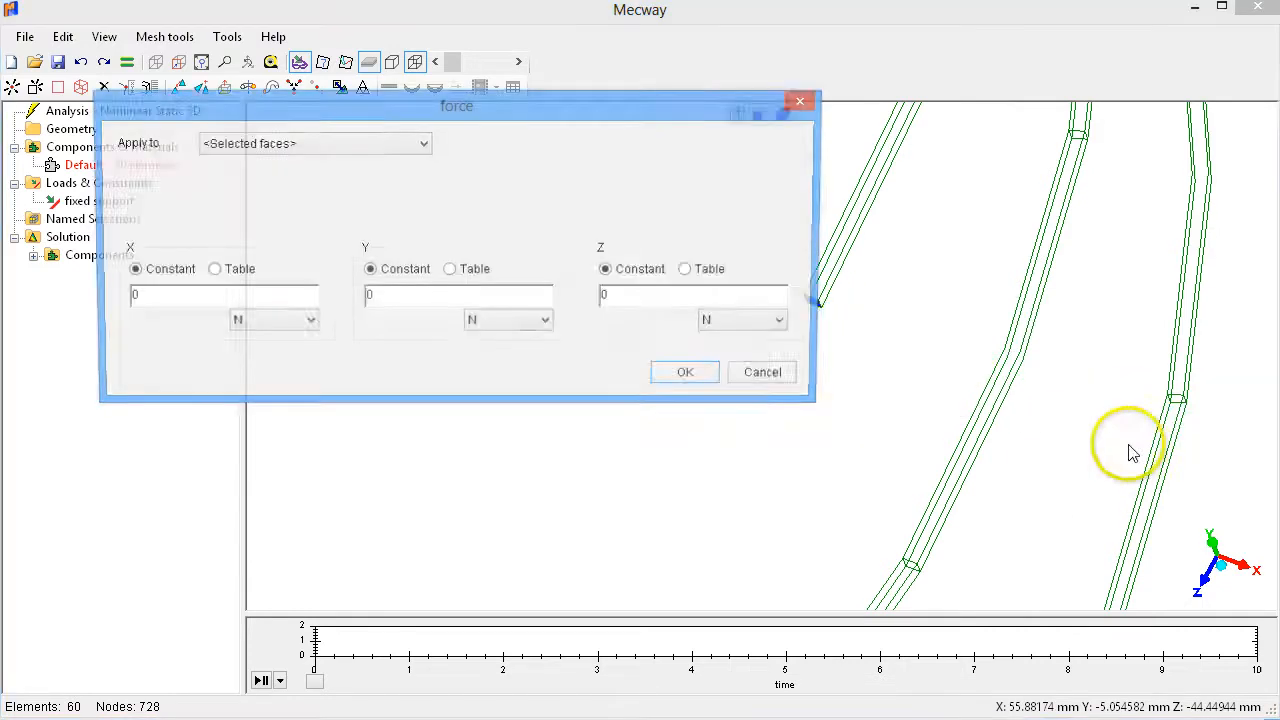
left_click(690, 271)
Step: Fill the Z force table with 0 N at 0 s and 0.2 N at 10 s, and accept the load
left_click(662, 321)
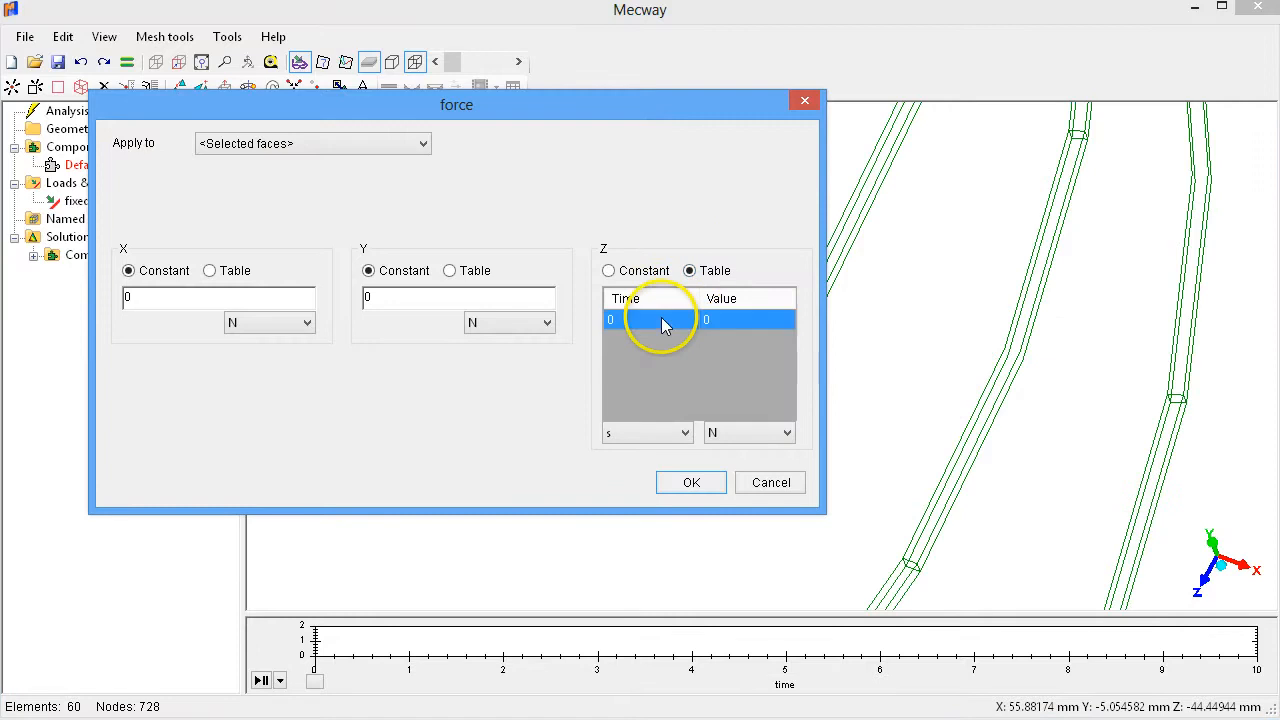
left_click(672, 321)
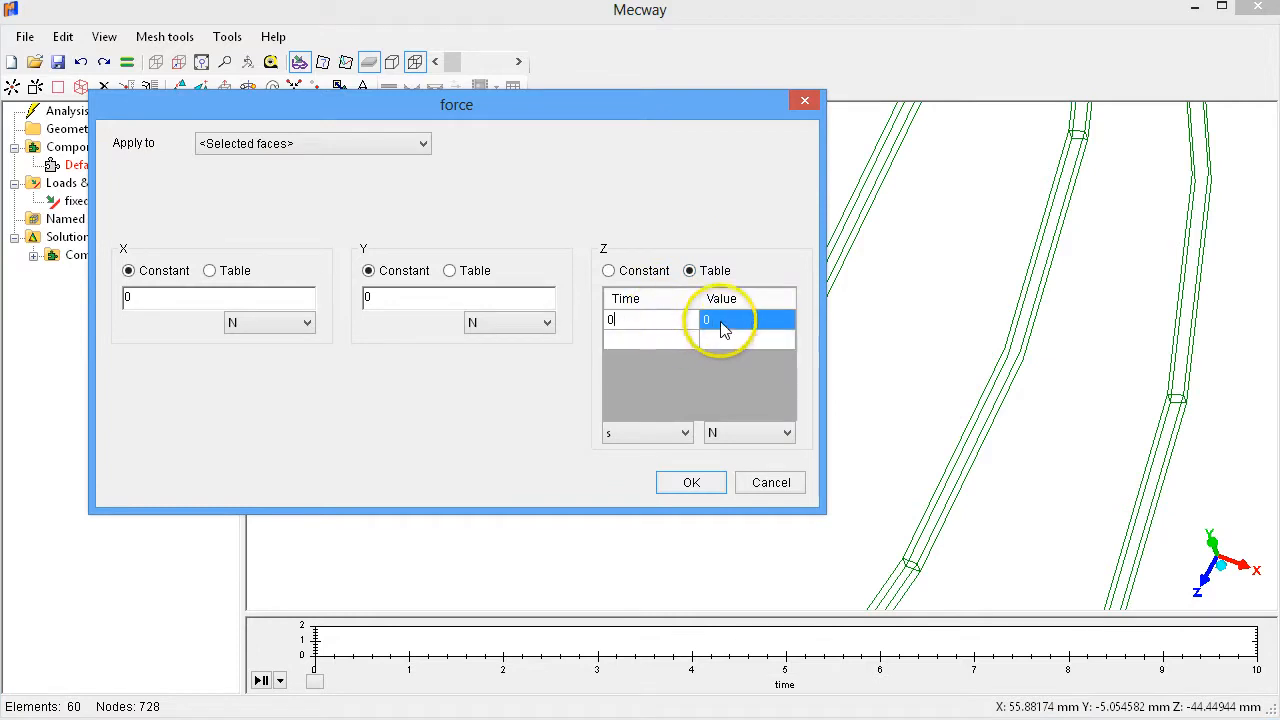
left_click(662, 345)
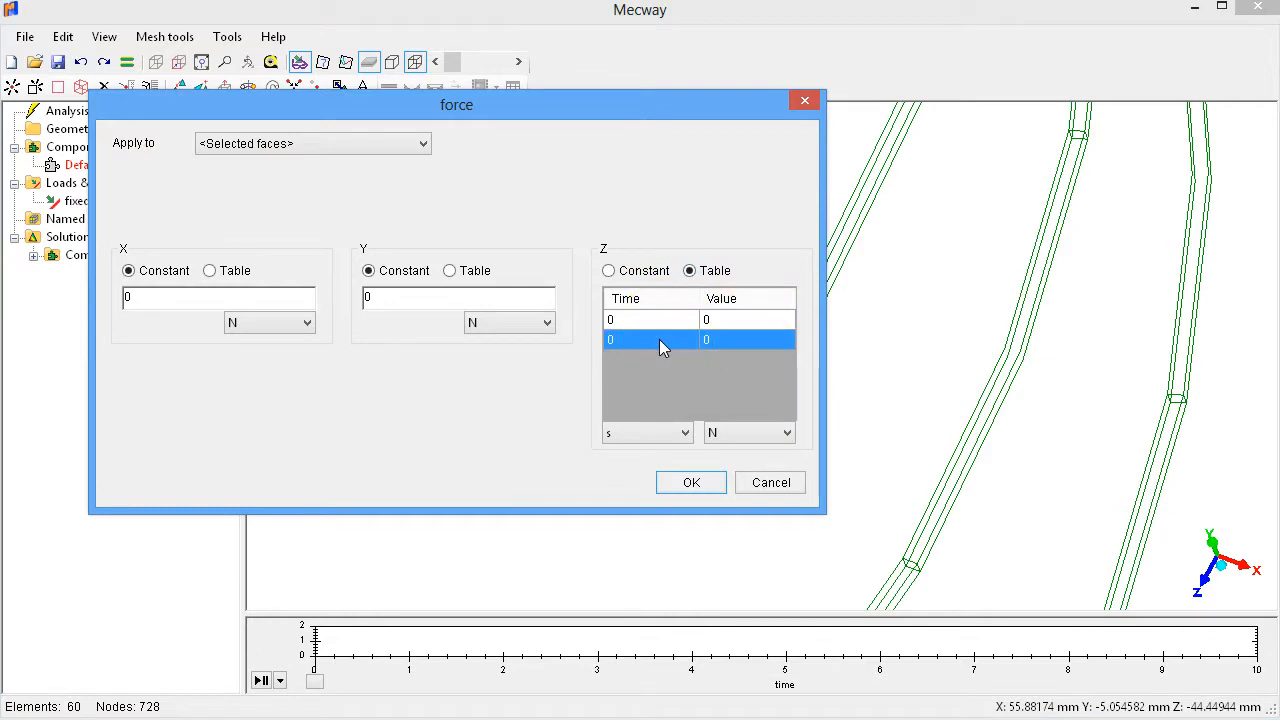
left_click(660, 345)
type("10")
left_click(725, 345)
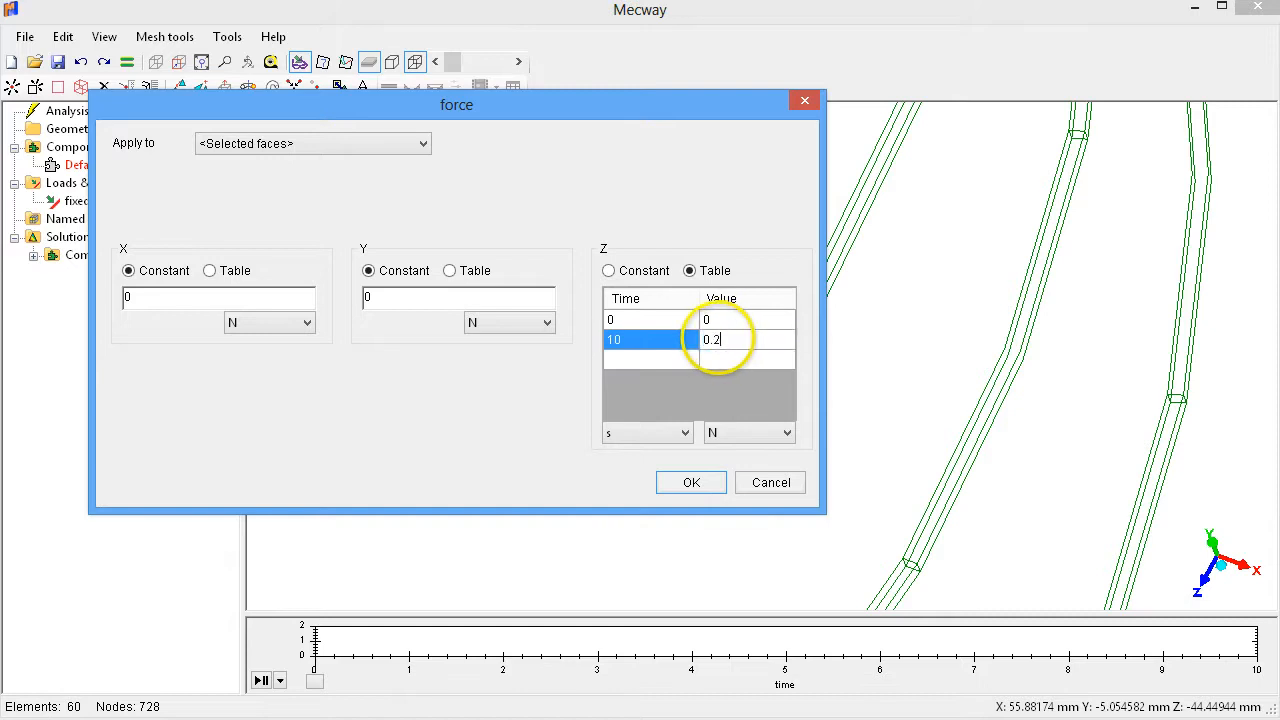
left_click(690, 484)
Step: Show the force's time graph enlarged and move the current time slightly past zero to check the load arrows on the whole spring
left_click(78, 220)
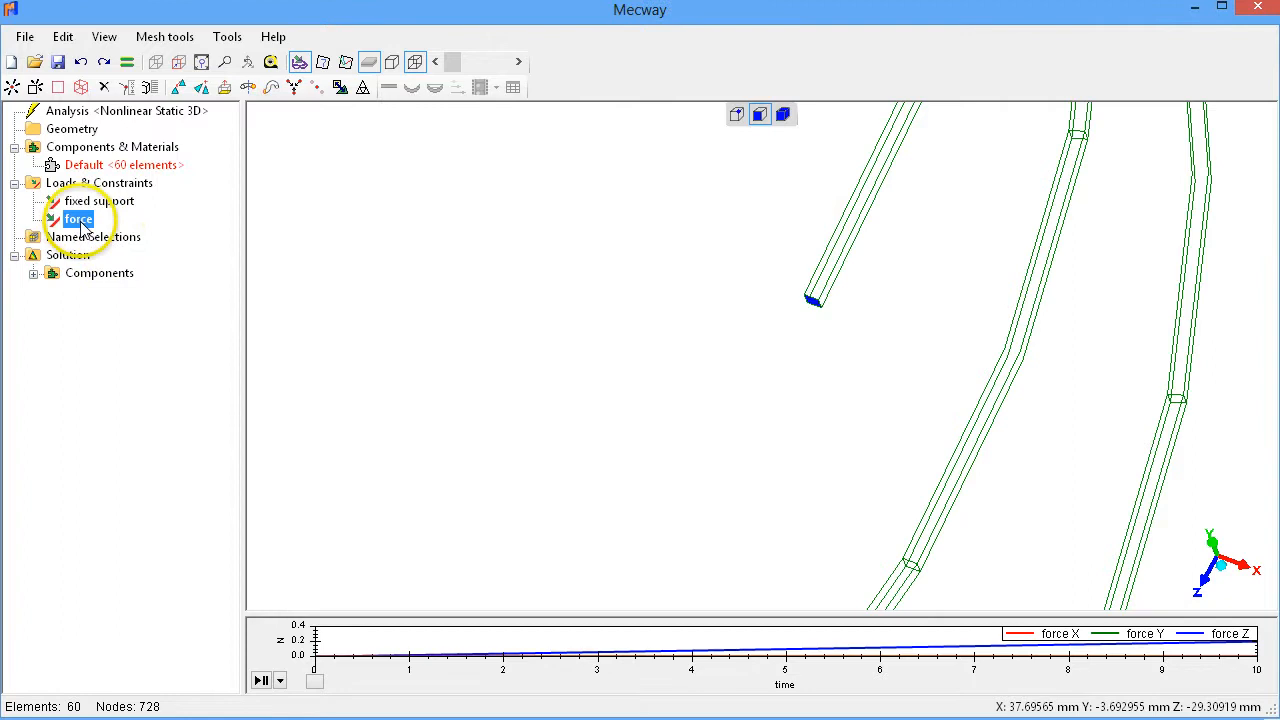
left_click_drag(658, 614, 660, 535)
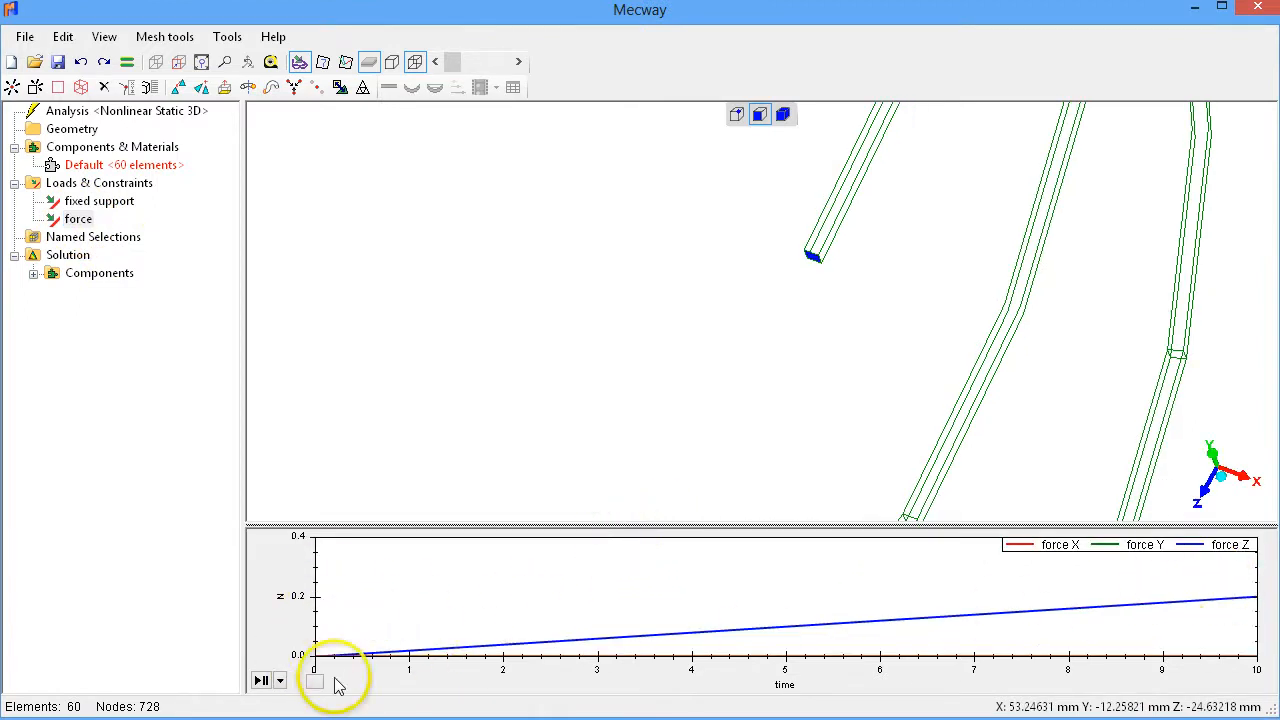
left_click_drag(316, 683, 343, 682)
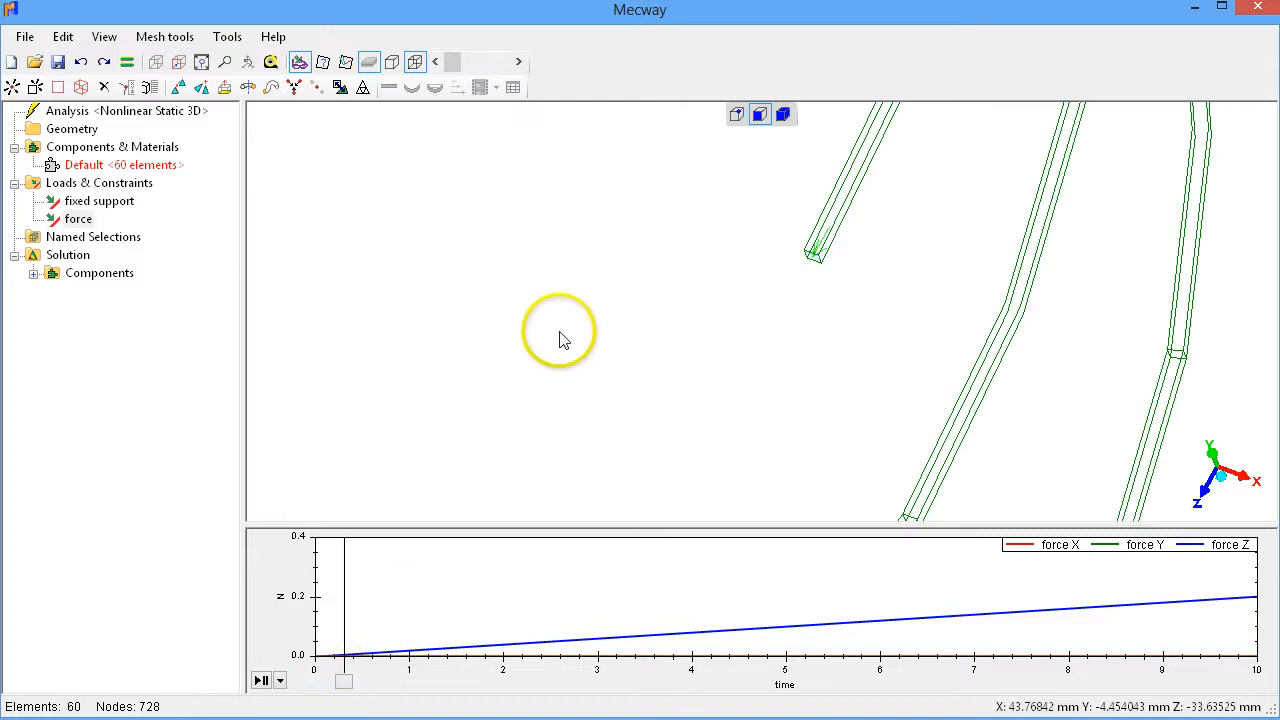
scroll(572, 330, "down", 5)
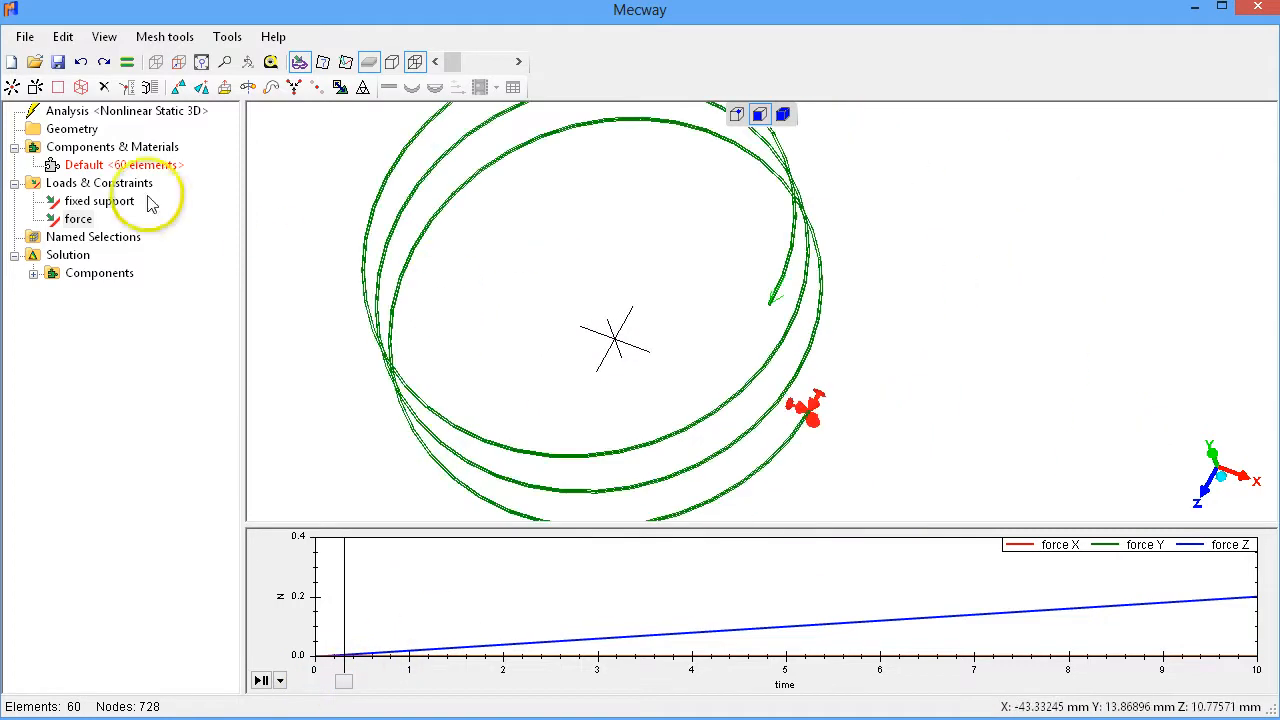
Step: Assign a new isotropic material to the Default component with Young's modulus 200 GPa and Poisson's ratio 0.3
right_click(124, 166)
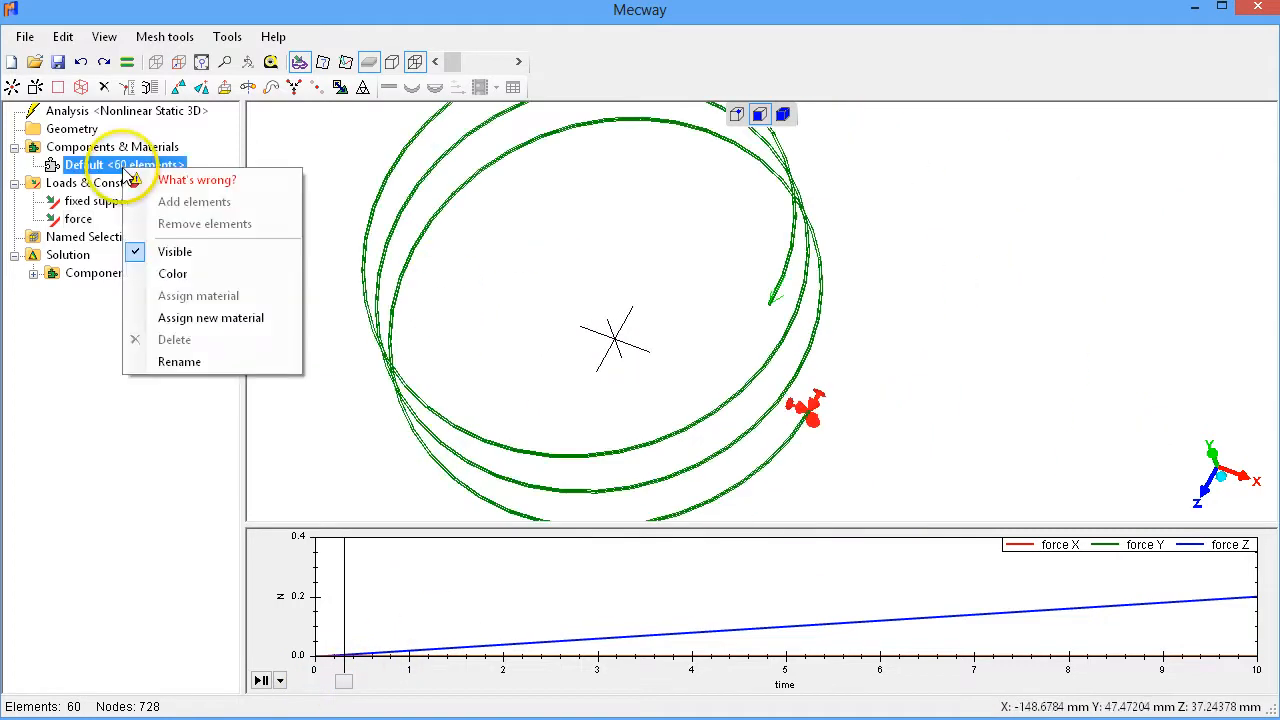
left_click(203, 318)
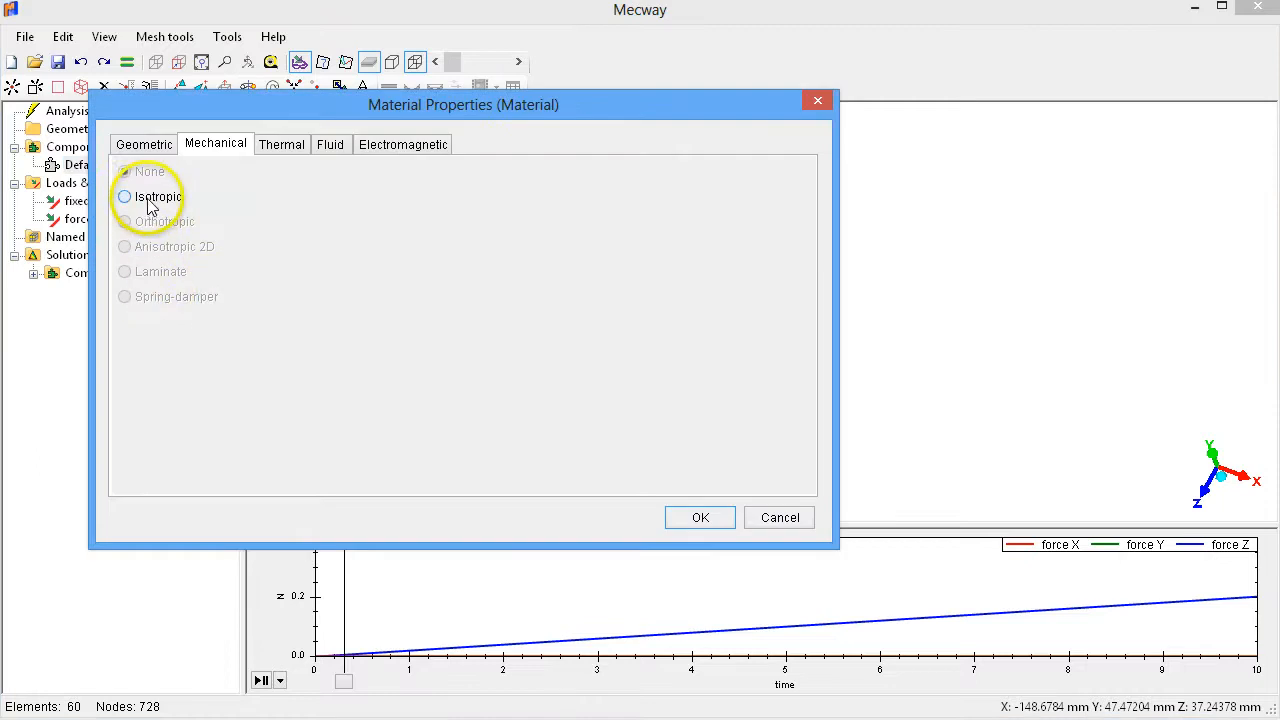
left_click(150, 203)
left_click(770, 192)
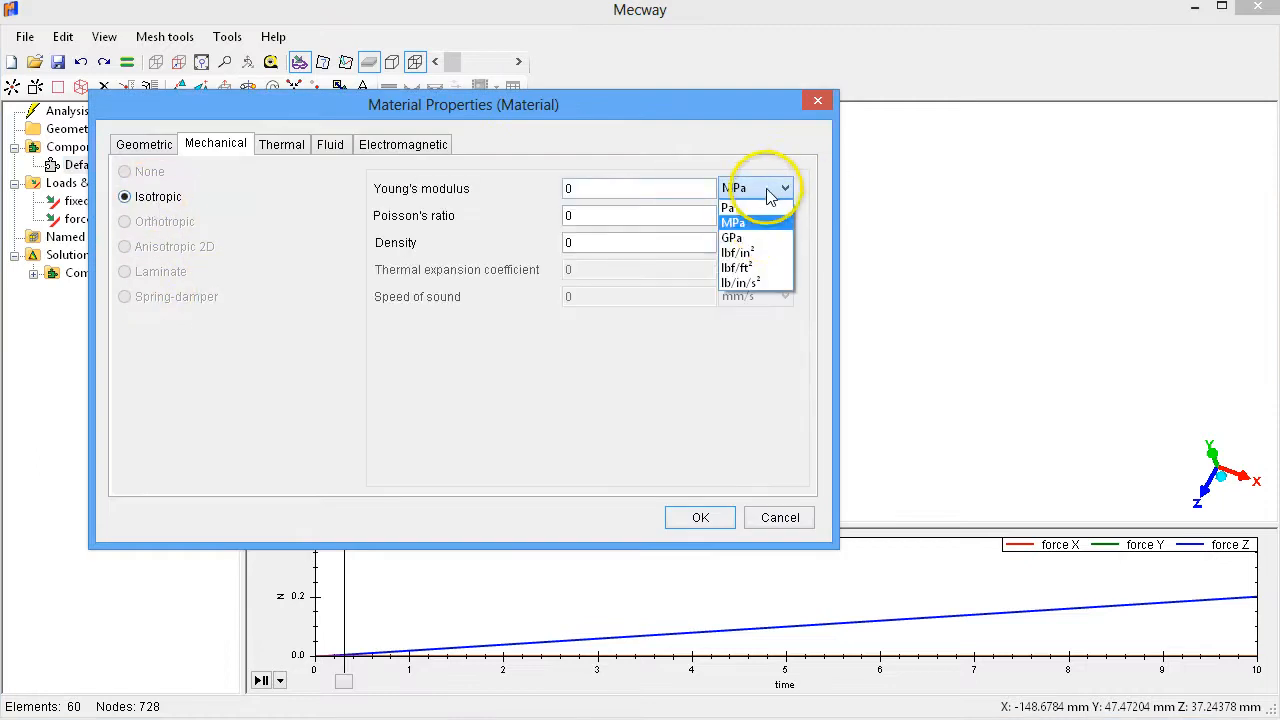
left_click(740, 240)
left_click(571, 189)
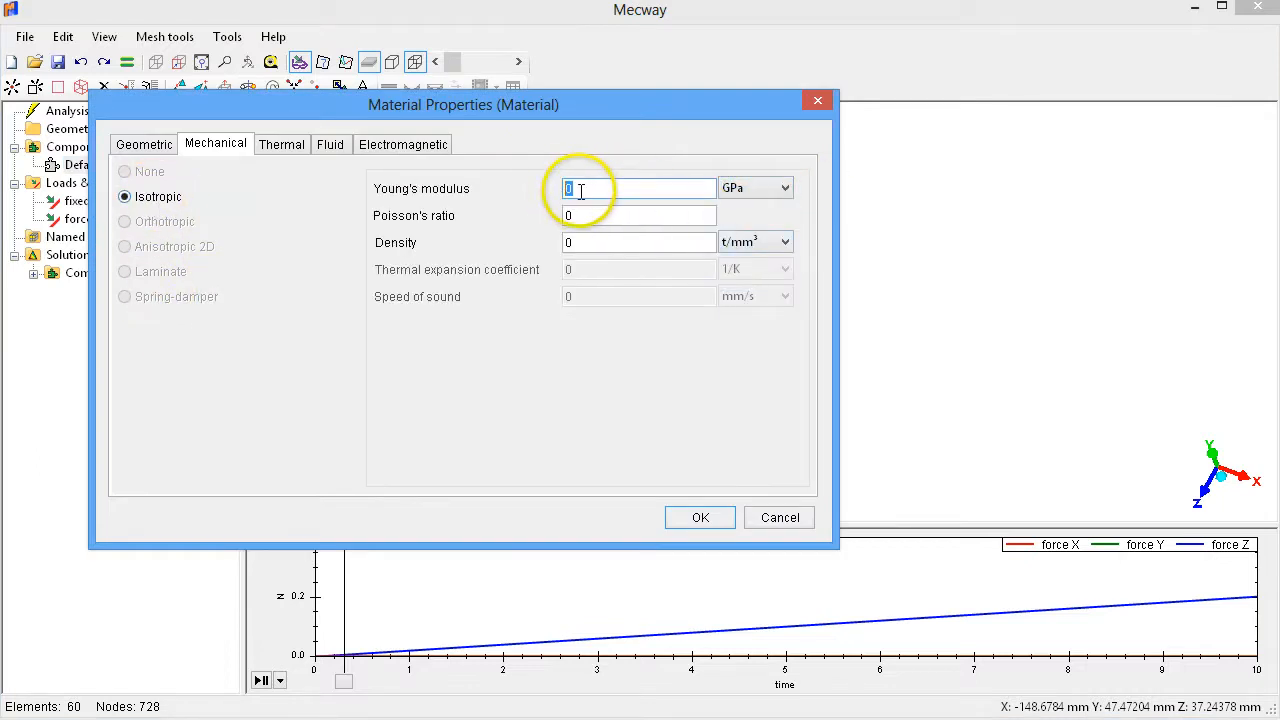
key("Tab")
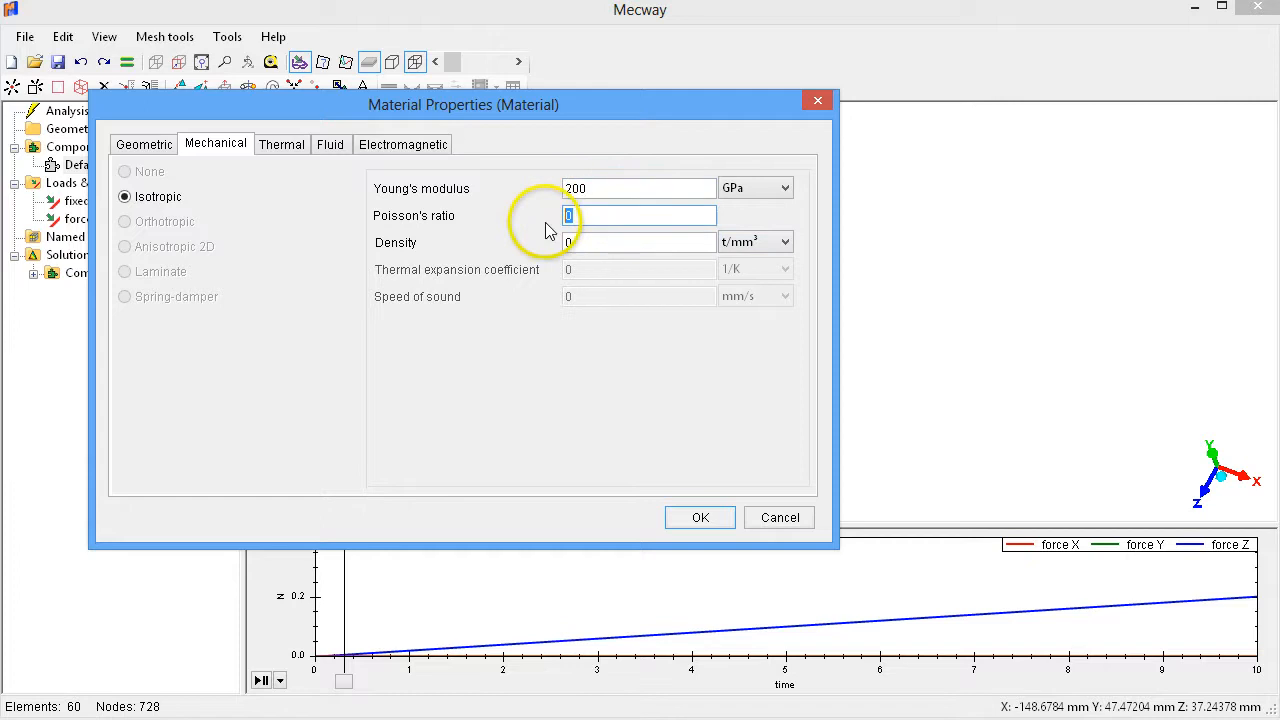
type("0.3")
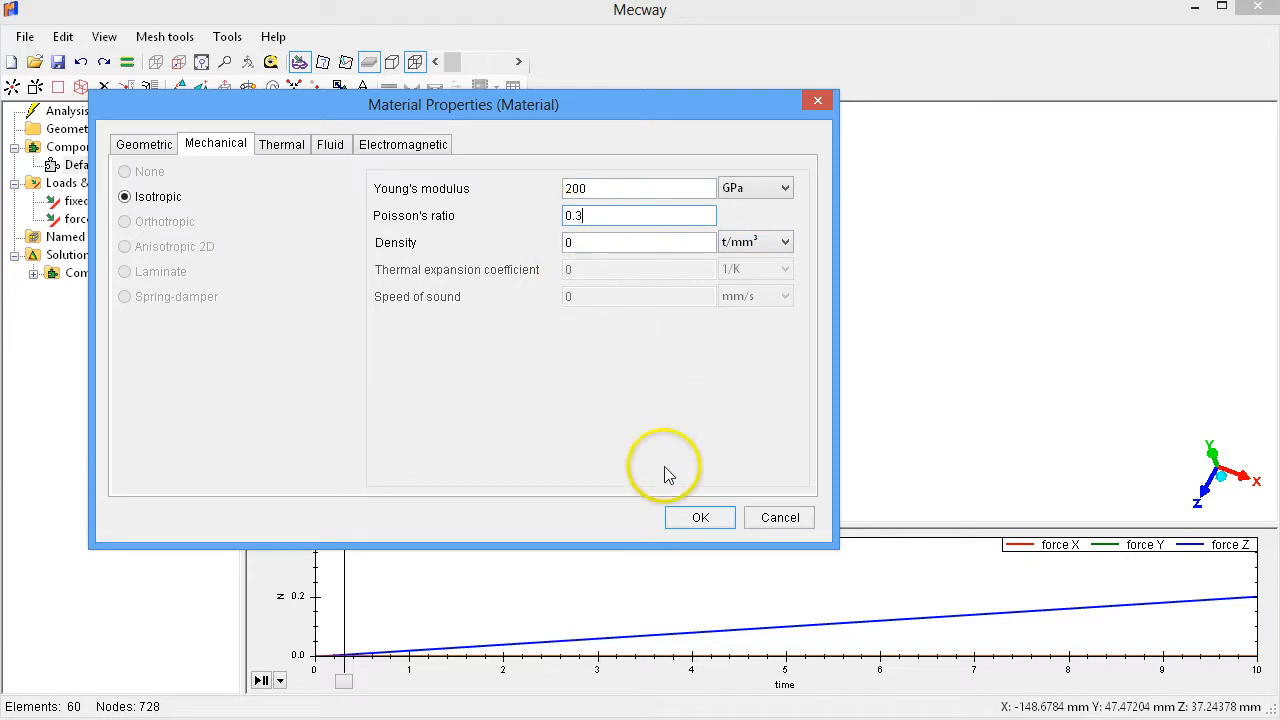
left_click(697, 518)
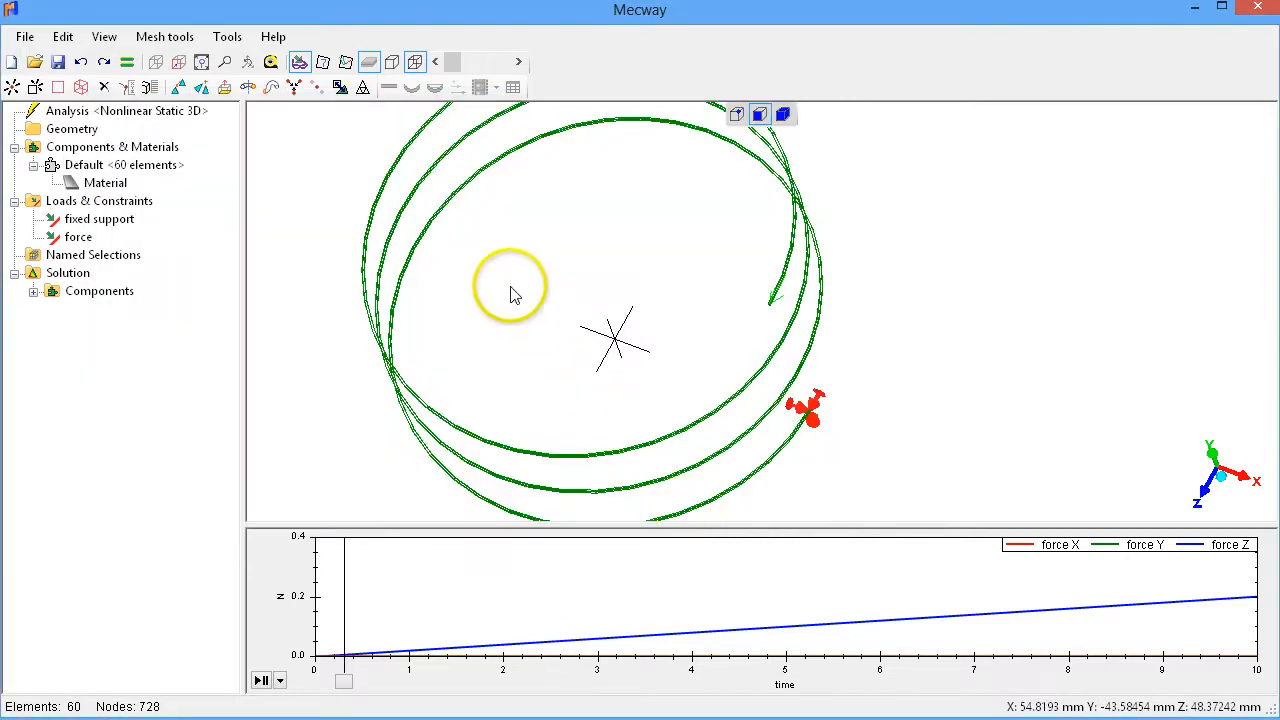
Step: Solve the analysis and enlarge the solver window to follow the convergence graph until the run finishes
left_click(127, 62)
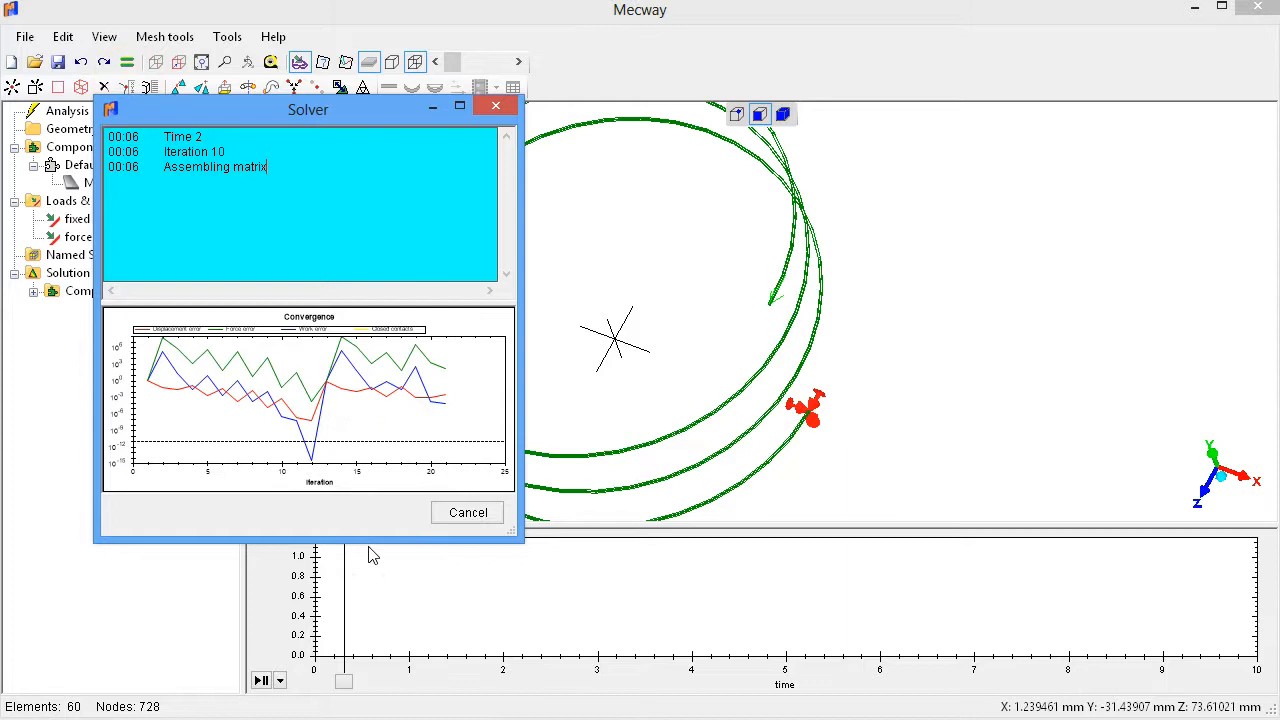
left_click_drag(520, 536, 772, 628)
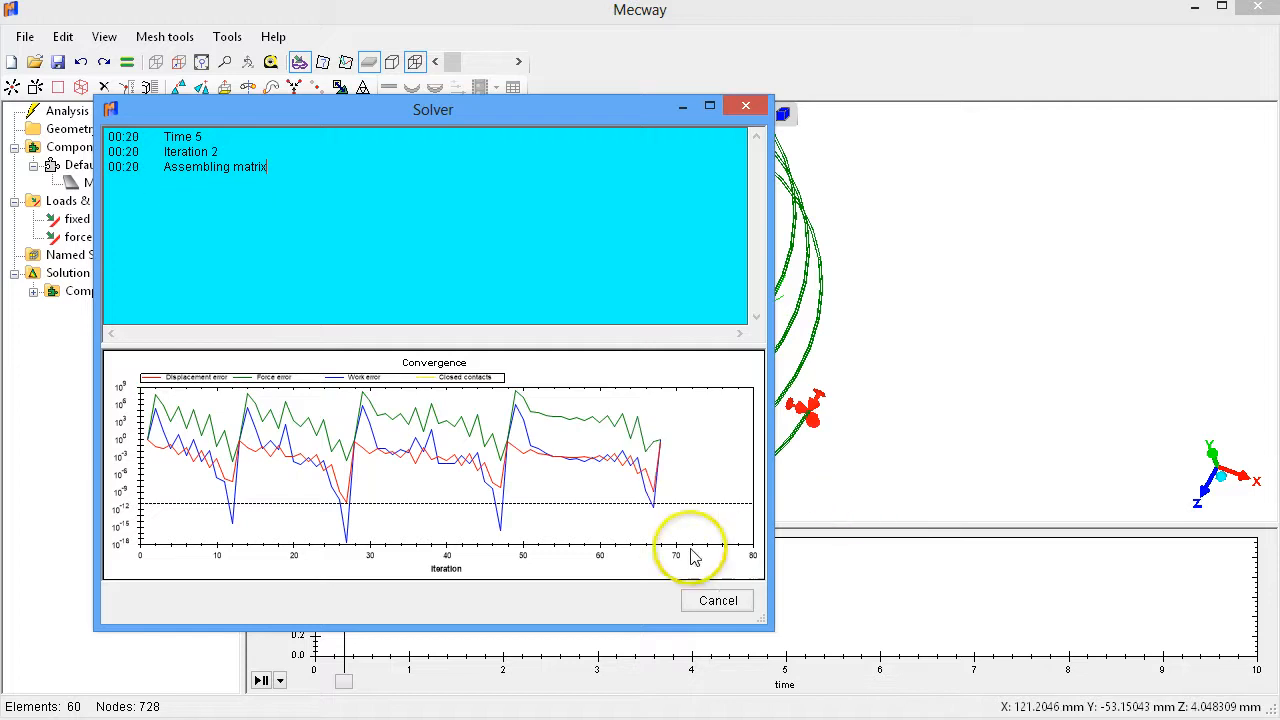
mouse_move(662, 525)
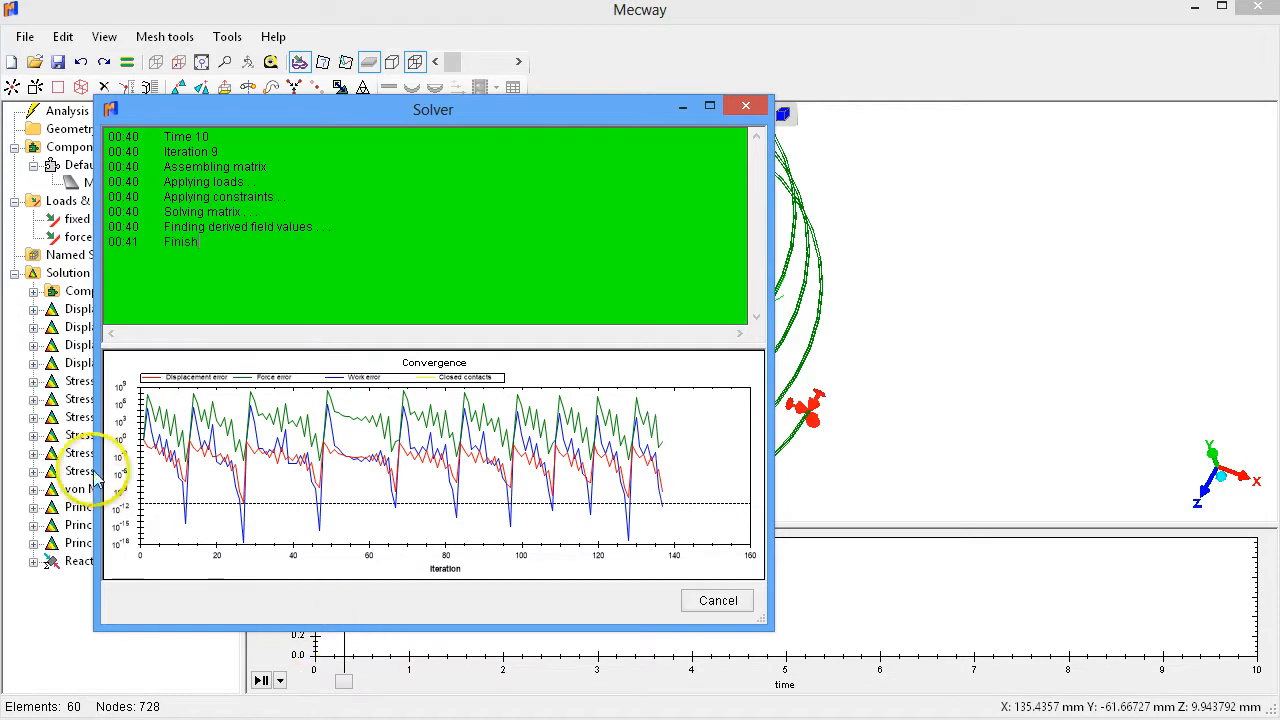
Step: Display the von Mises stress result on the spring with the legend unit set to MPa
left_click(80, 436)
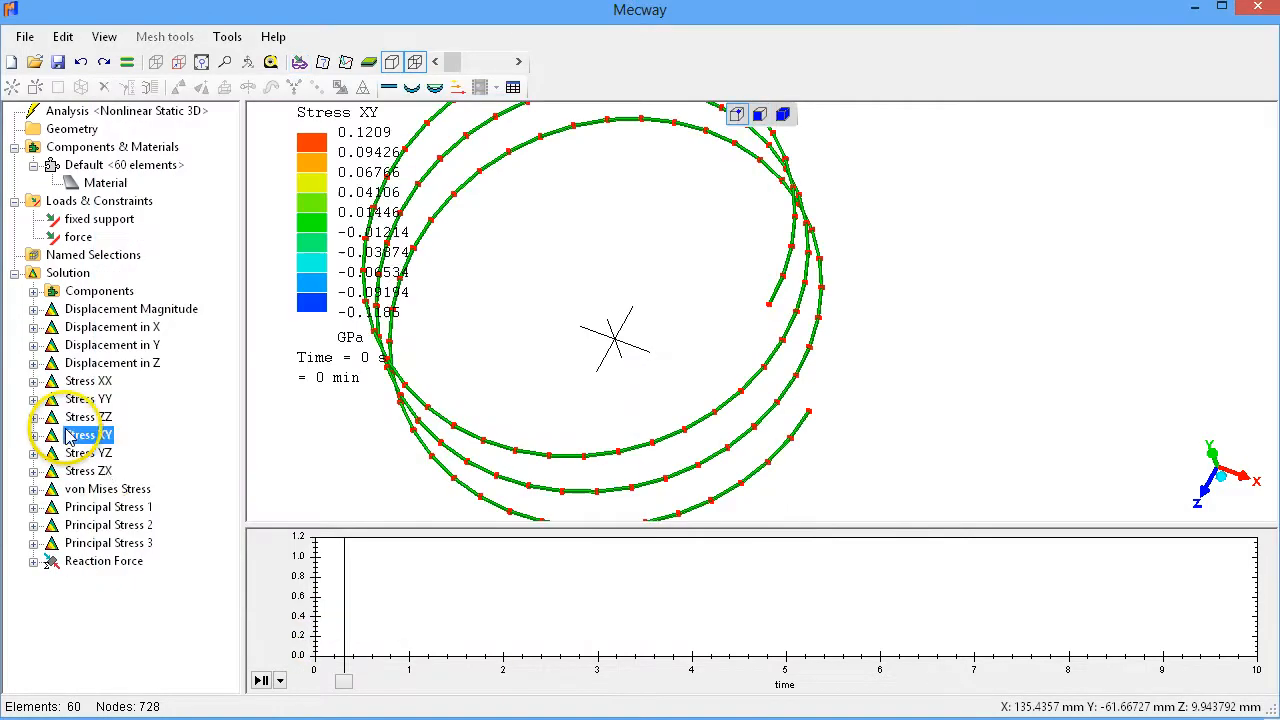
left_click(88, 489)
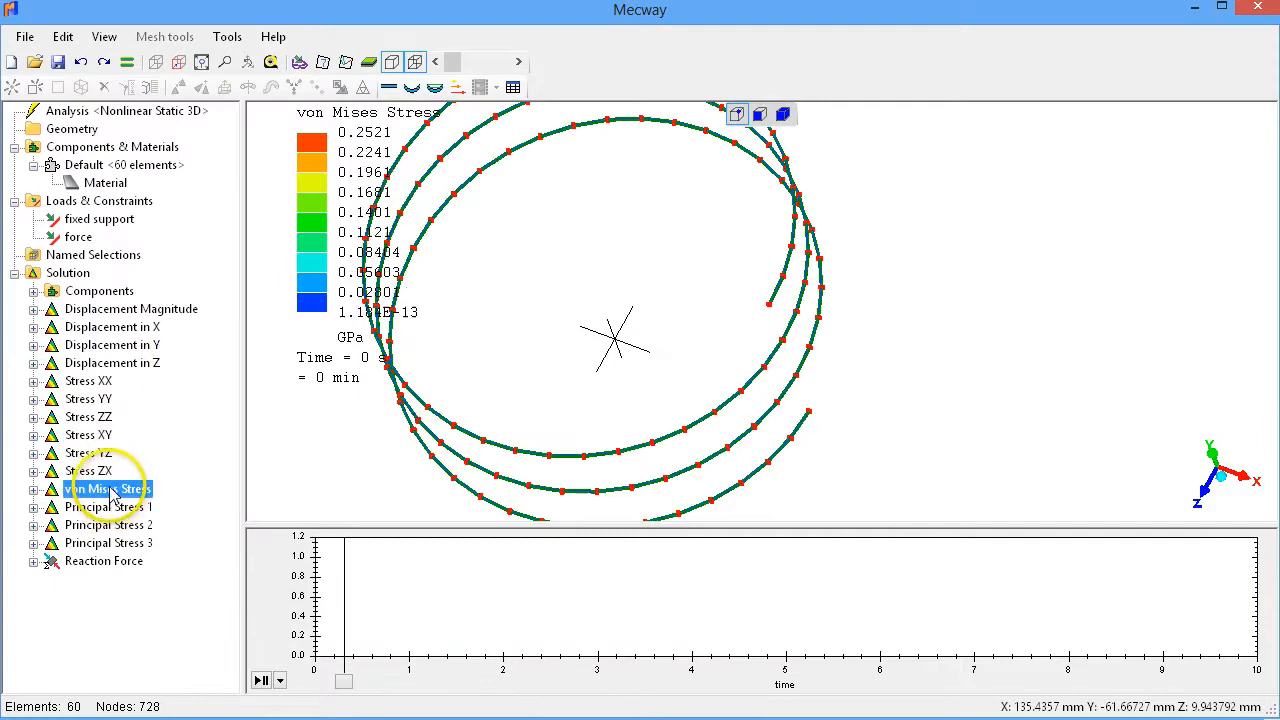
left_click_drag(518, 288, 491, 443)
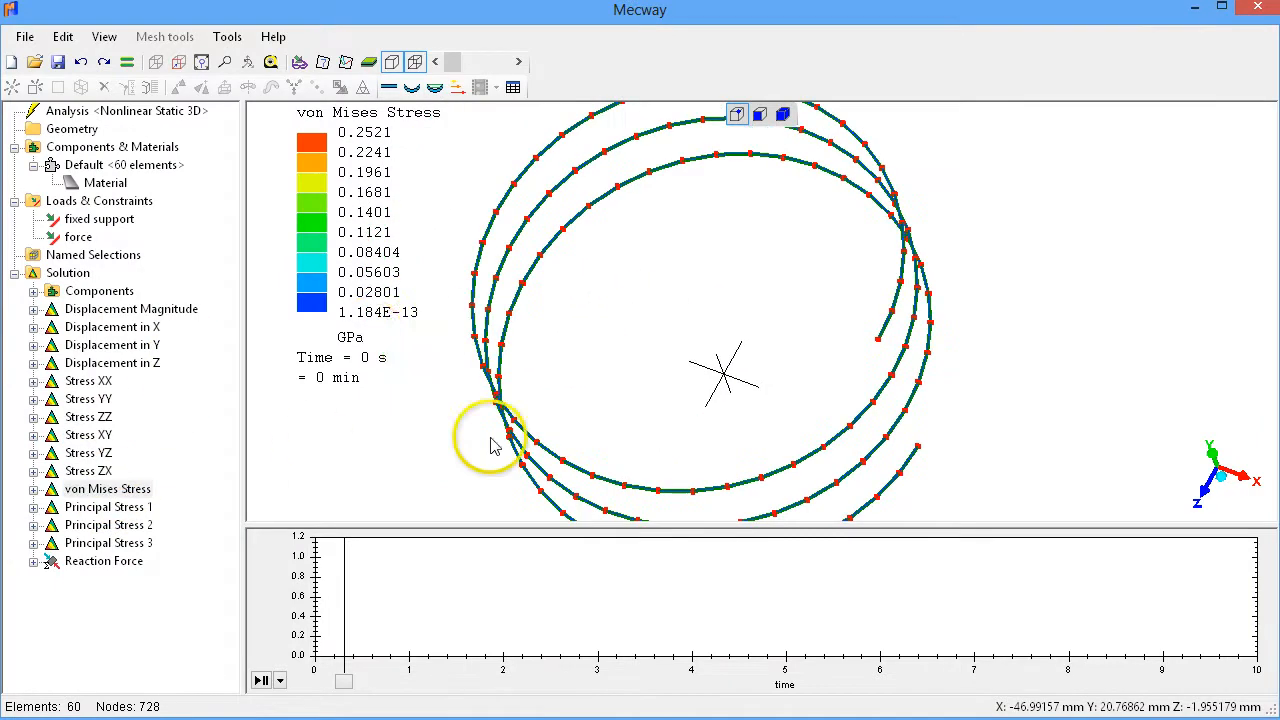
left_click(352, 338)
left_click(355, 382)
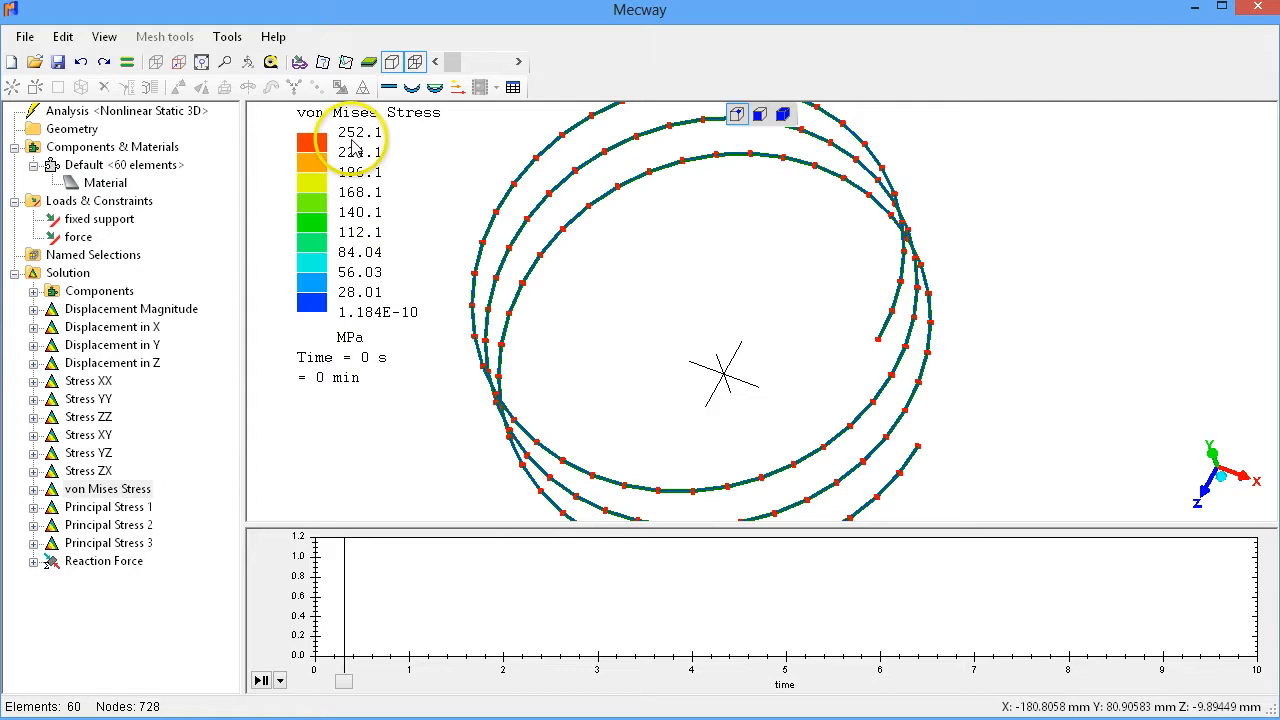
mouse_move(680, 286)
left_mouse_down()
mouse_move(663, 251)
mouse_move(725, 272)
mouse_move(677, 277)
left_mouse_up()
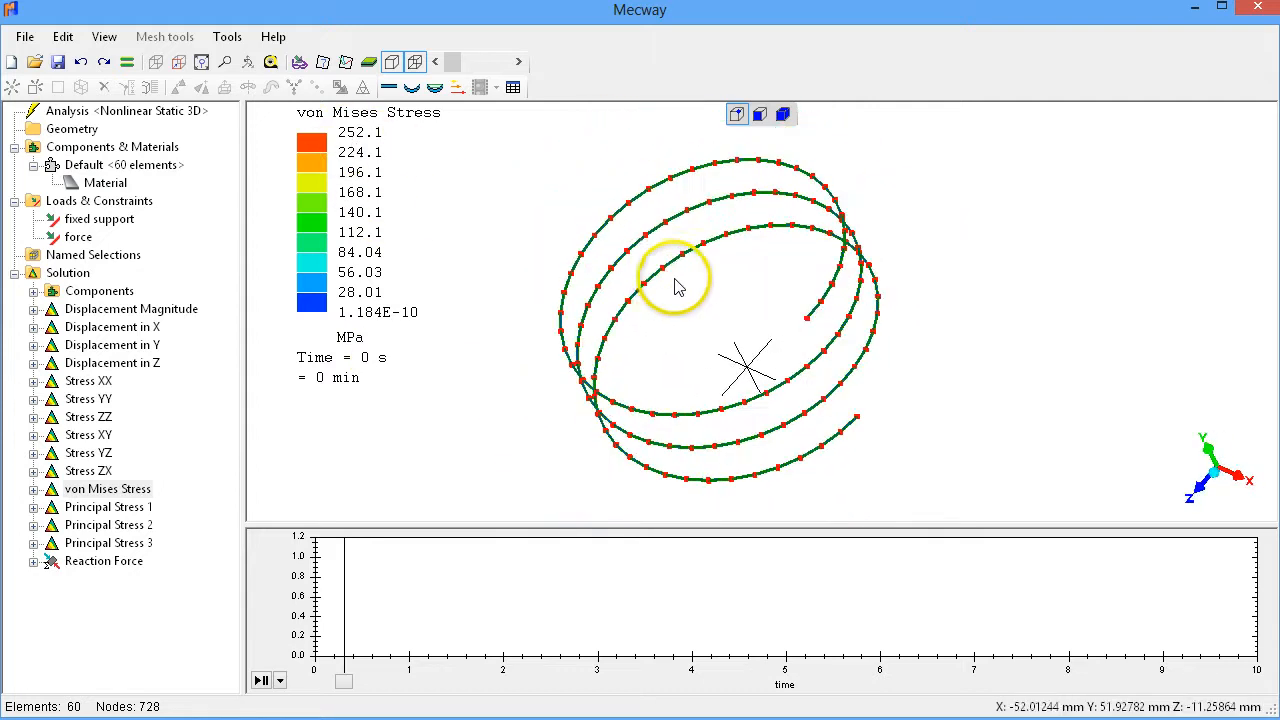
Step: Turn on the deformed shape display with an amplification factor of 1
left_click(411, 90)
key("Tab")
key("Tab")
key("Tab")
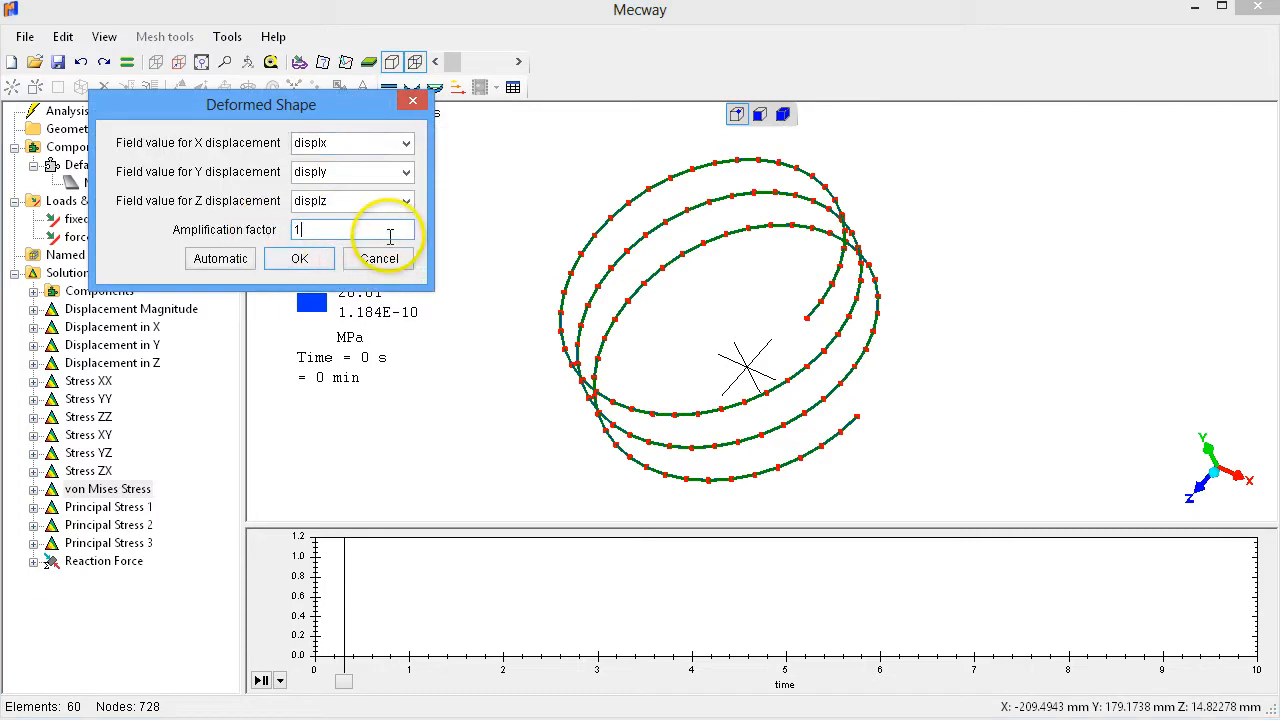
left_click(312, 263)
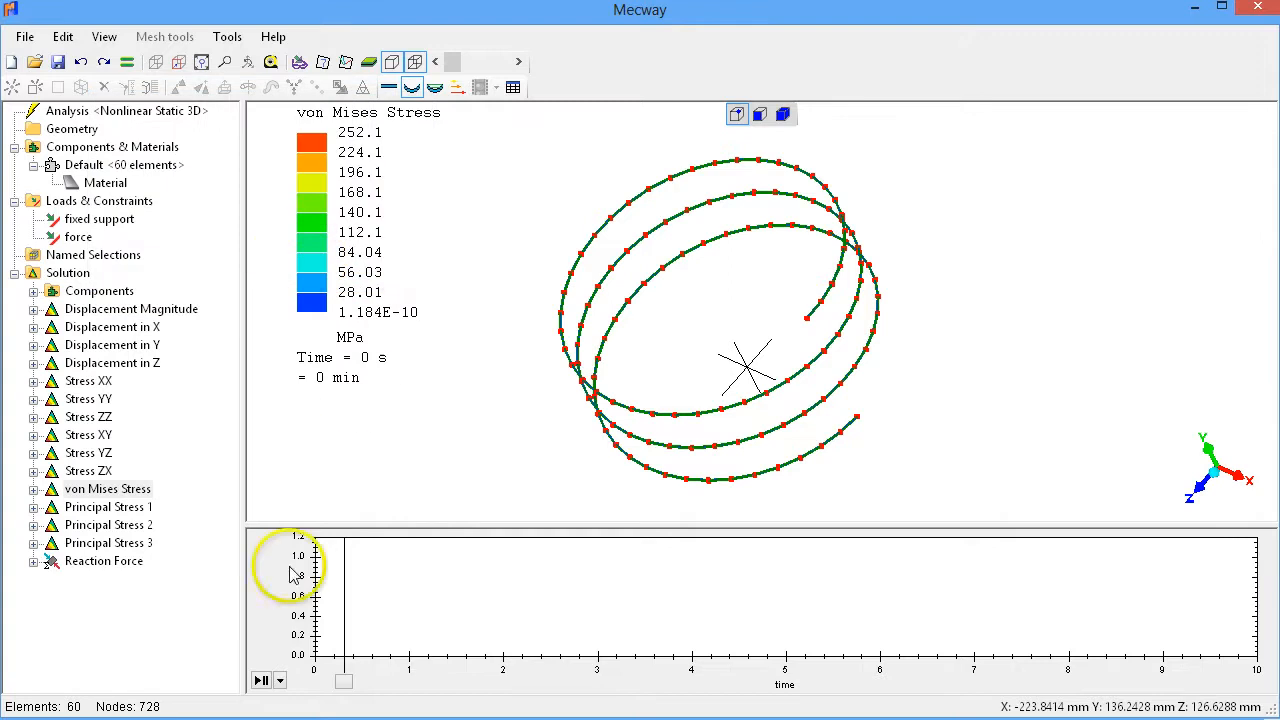
Step: Step the result time through to 10 s and examine the stretched spring looking along the X axis
left_click_drag(345, 683, 1170, 685)
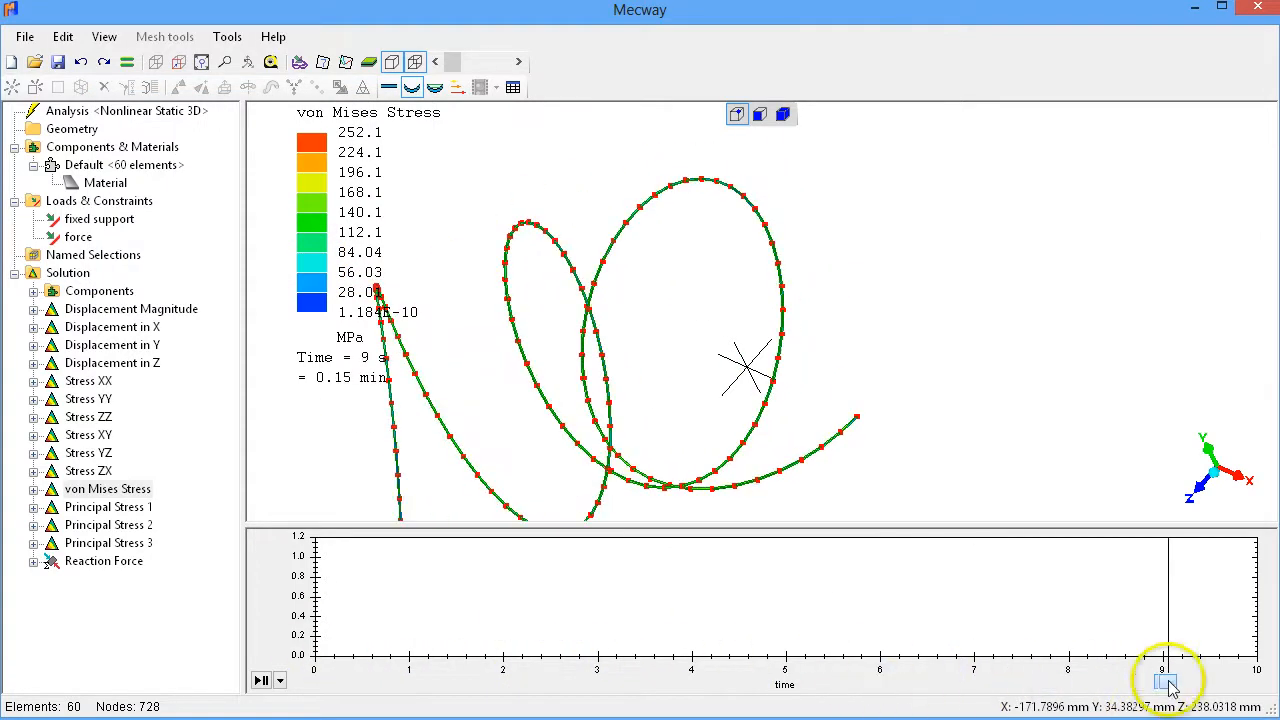
left_click(1245, 482)
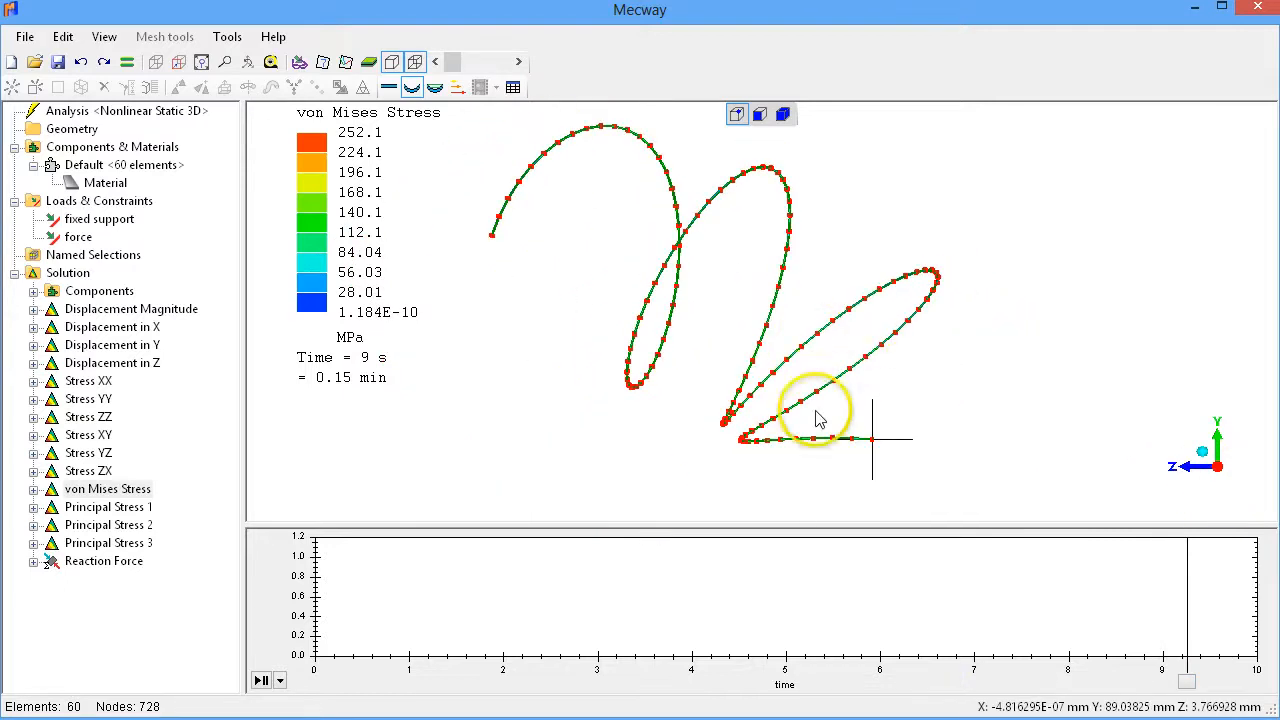
left_click_drag(1190, 682, 1252, 682)
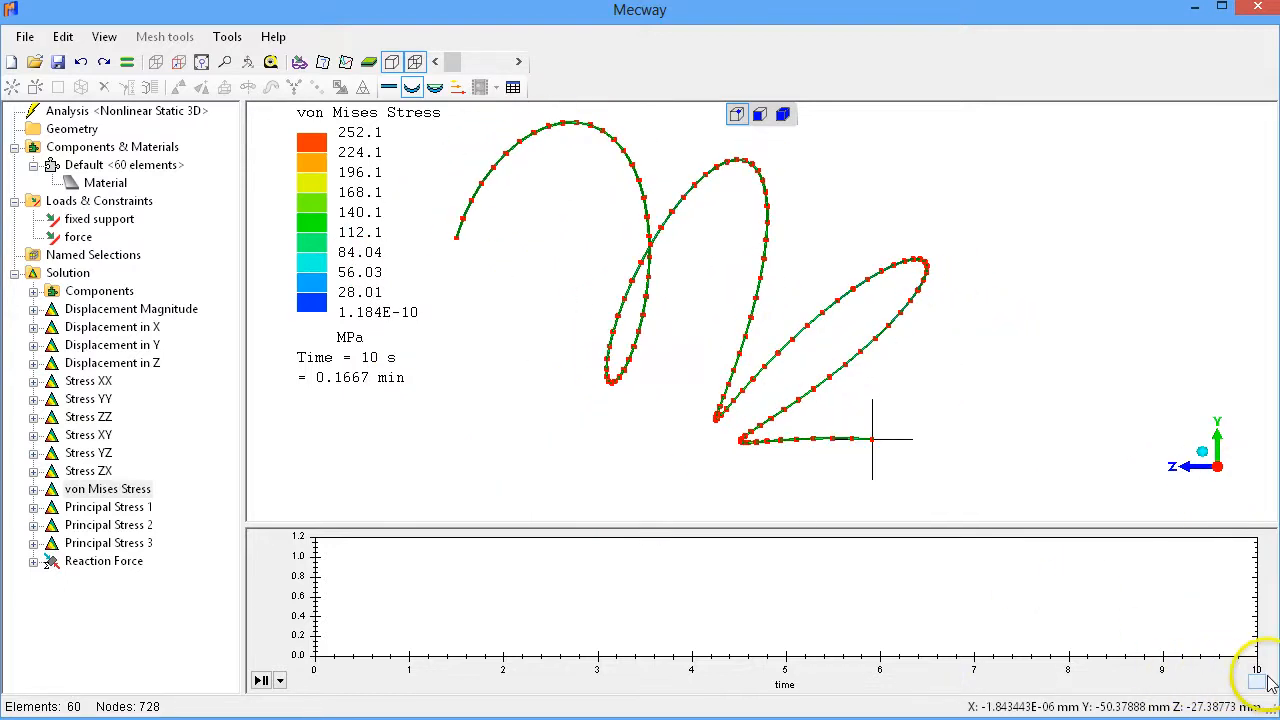
middle_click_drag(851, 466, 1037, 509)
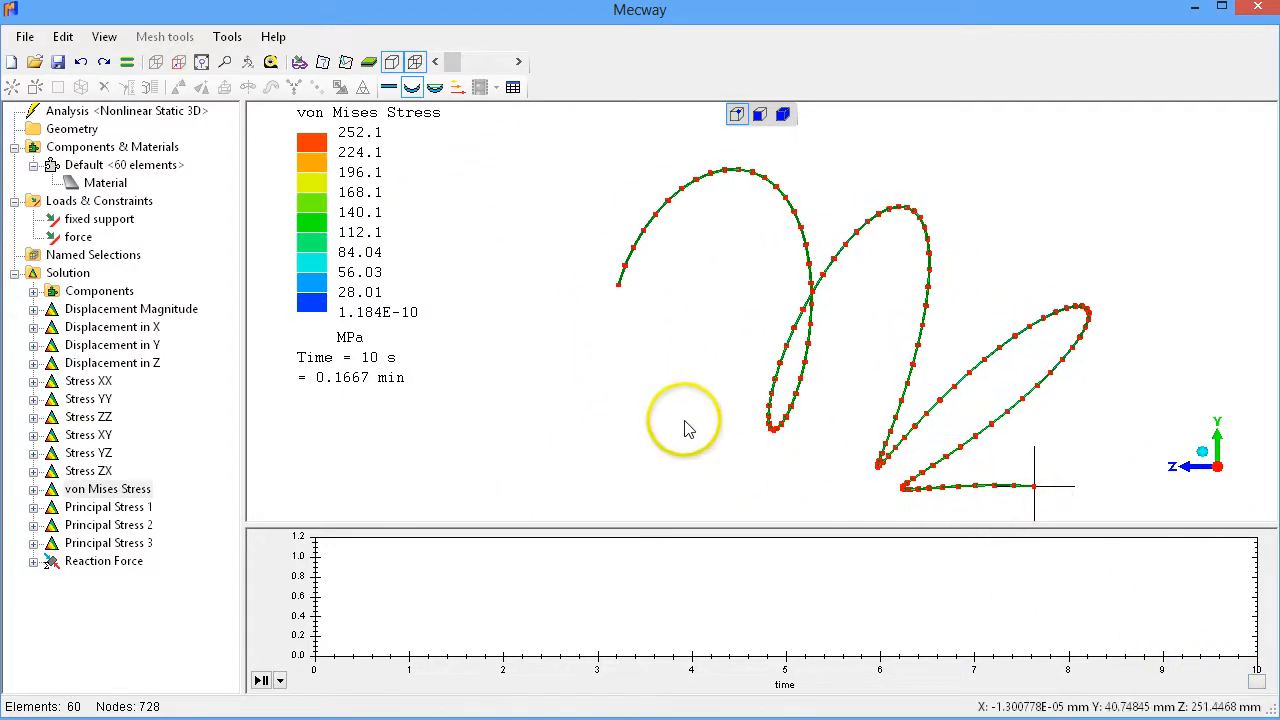
middle_click_drag(682, 396, 640, 386)
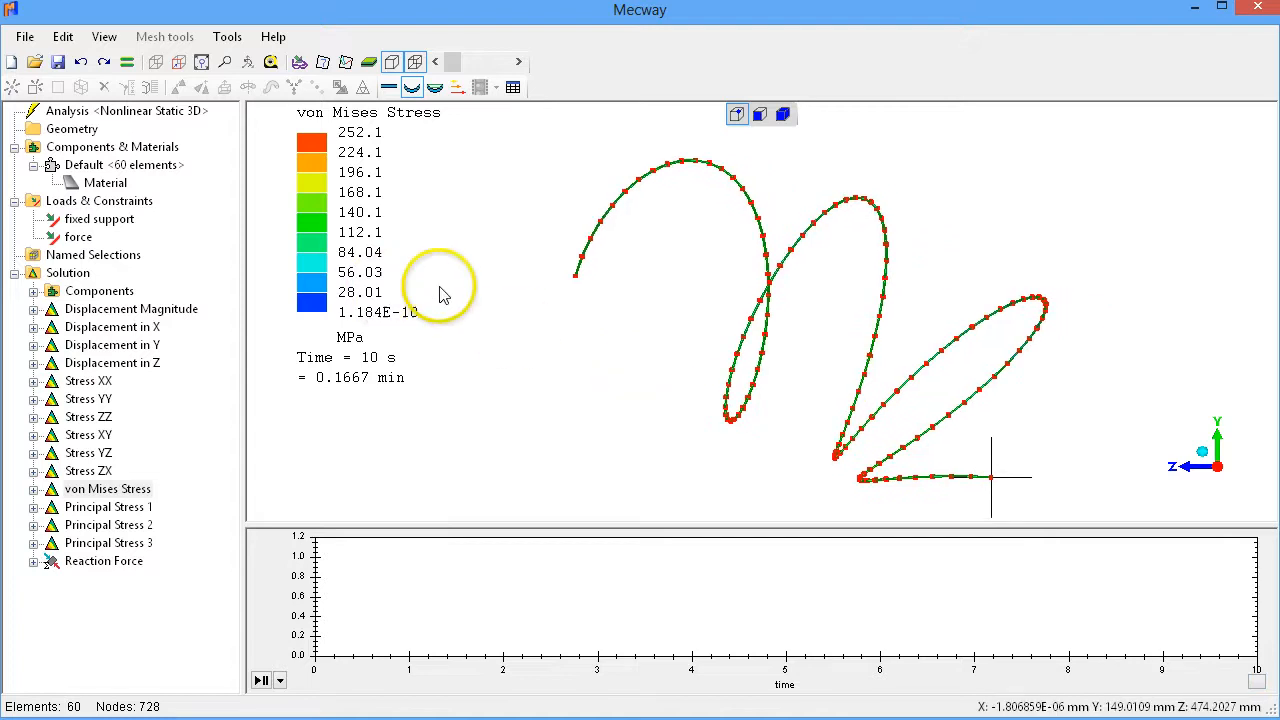